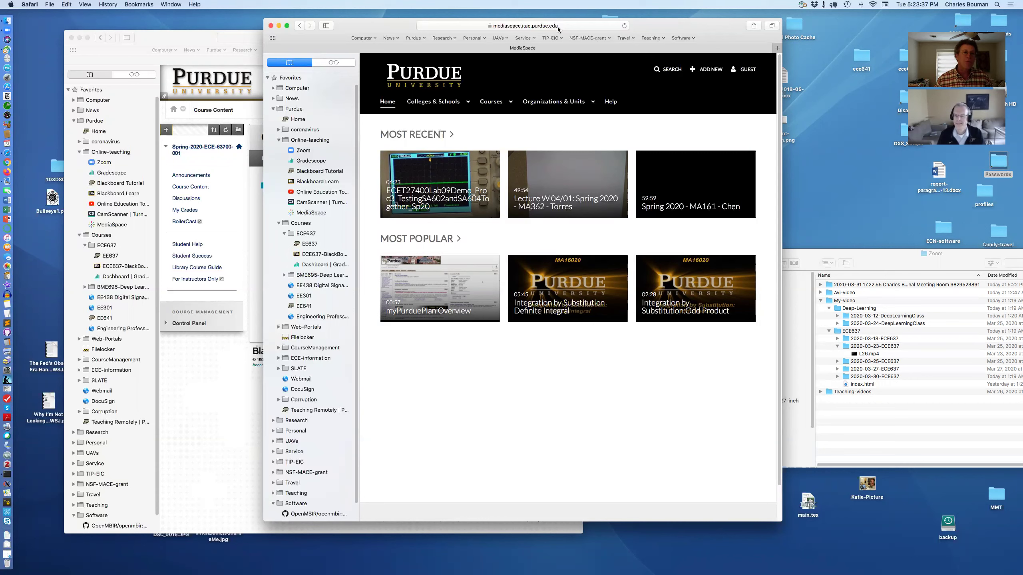
Move the Blackboard ECE637 Course Content window on top of the MediaSpace page.
drag(214, 45, 392, 54)
Reload ECE637 Course Content from its bookmark, shift Blackboard left, and bring MediaSpace forward.
click(299, 275)
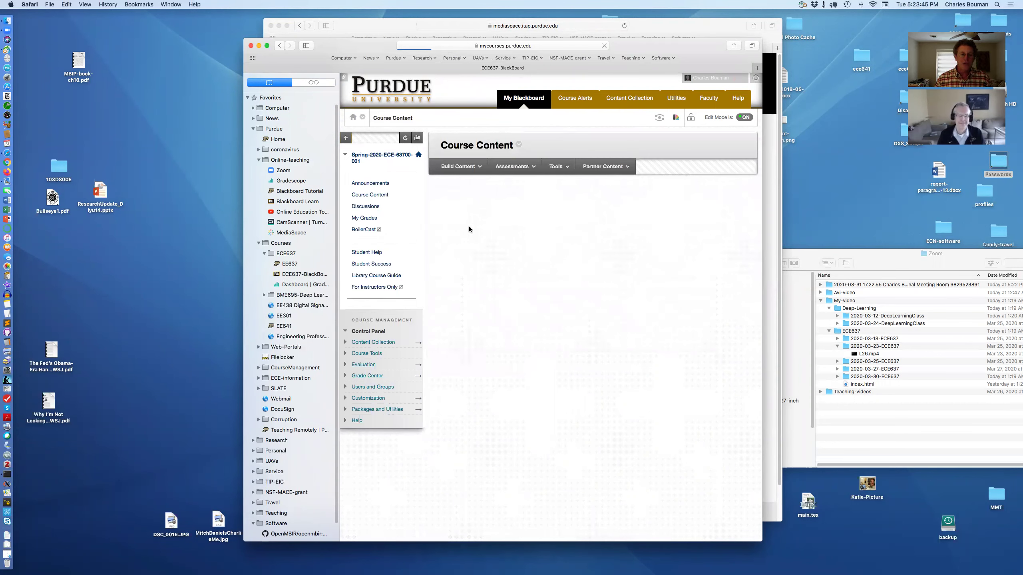
click(292, 276)
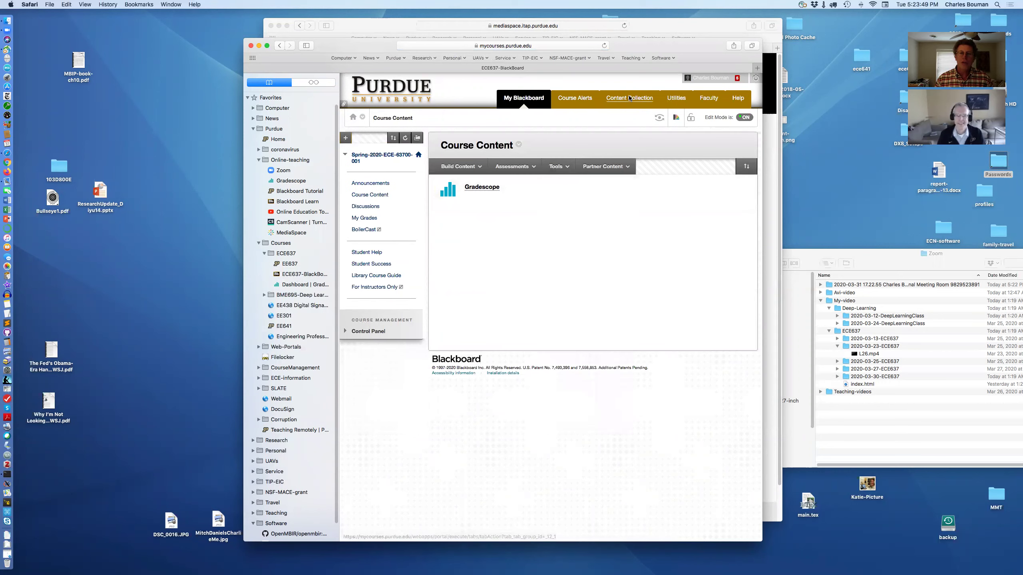
drag(663, 46, 538, 40)
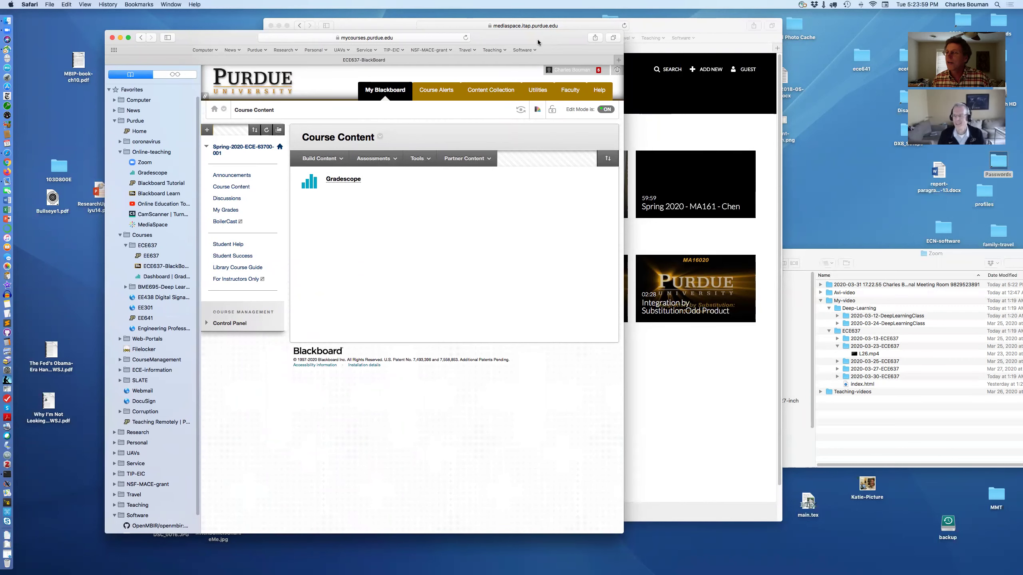
drag(537, 39, 505, 34)
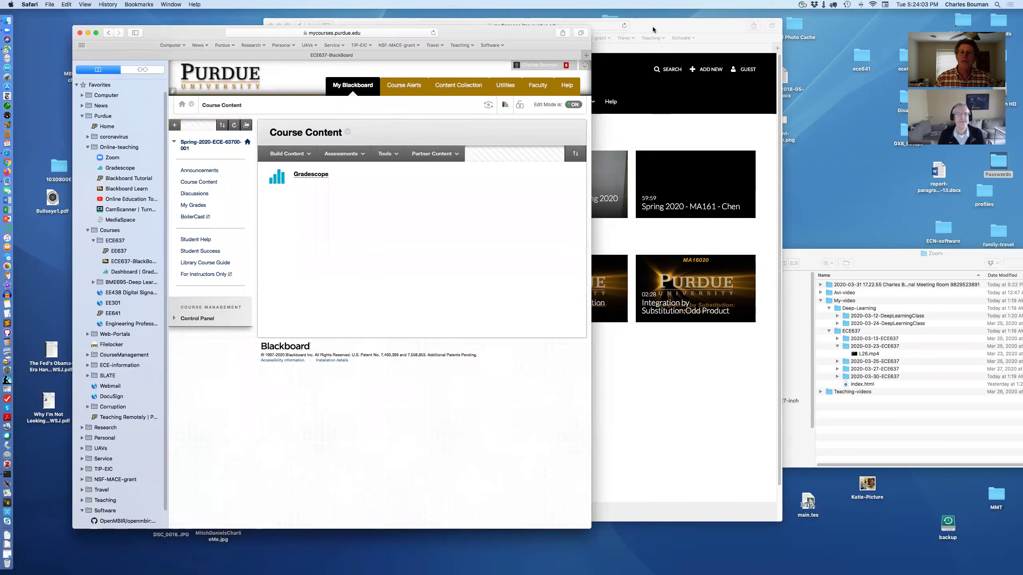
drag(652, 27, 666, 28)
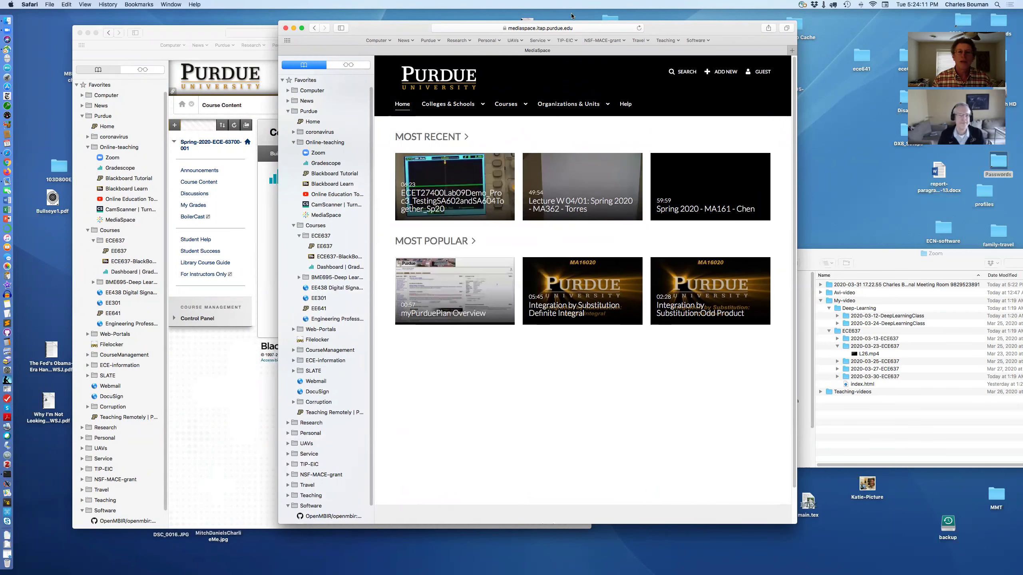
click(568, 30)
drag(680, 29, 683, 101)
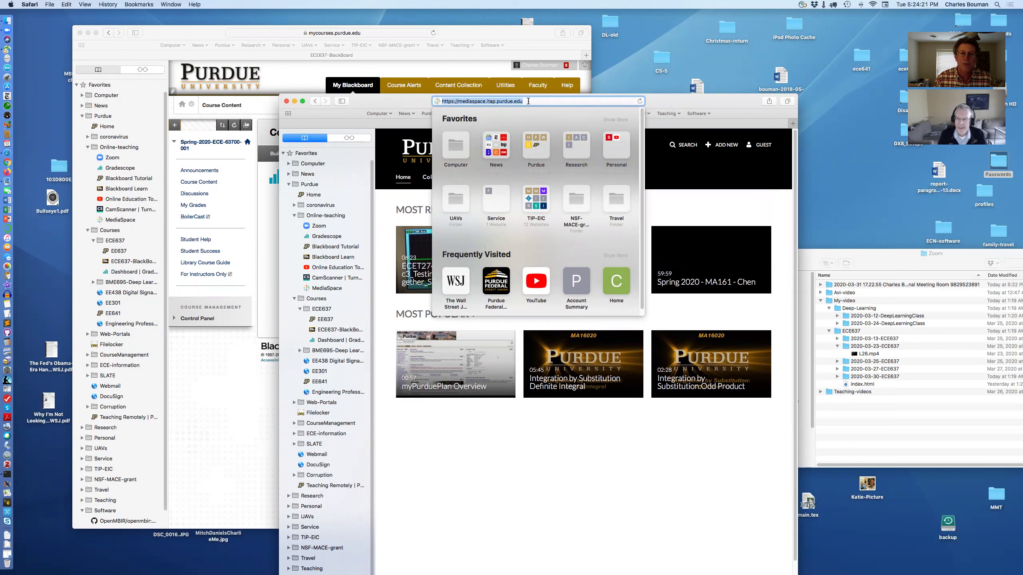
key(Escape)
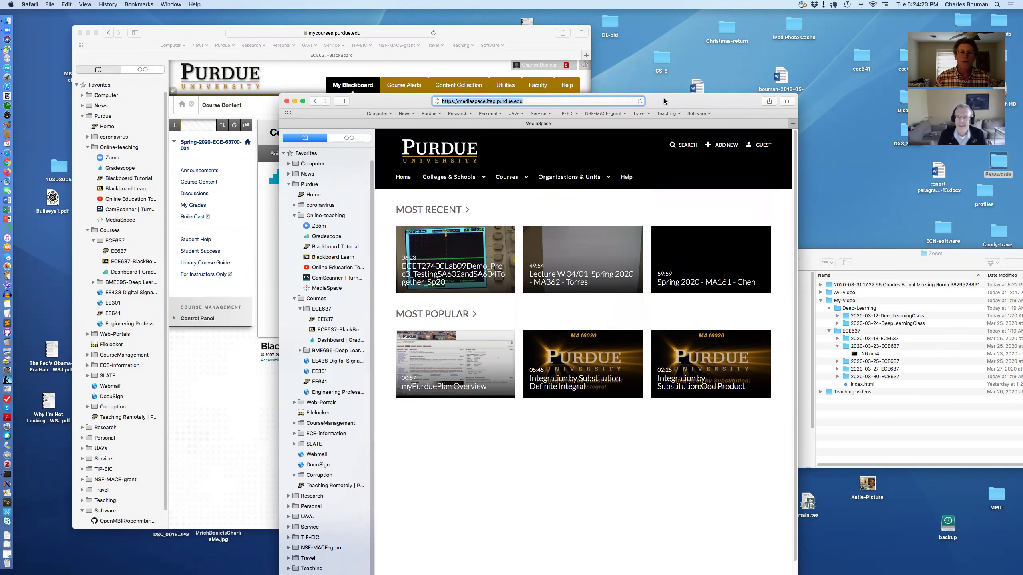
drag(664, 101, 664, 30)
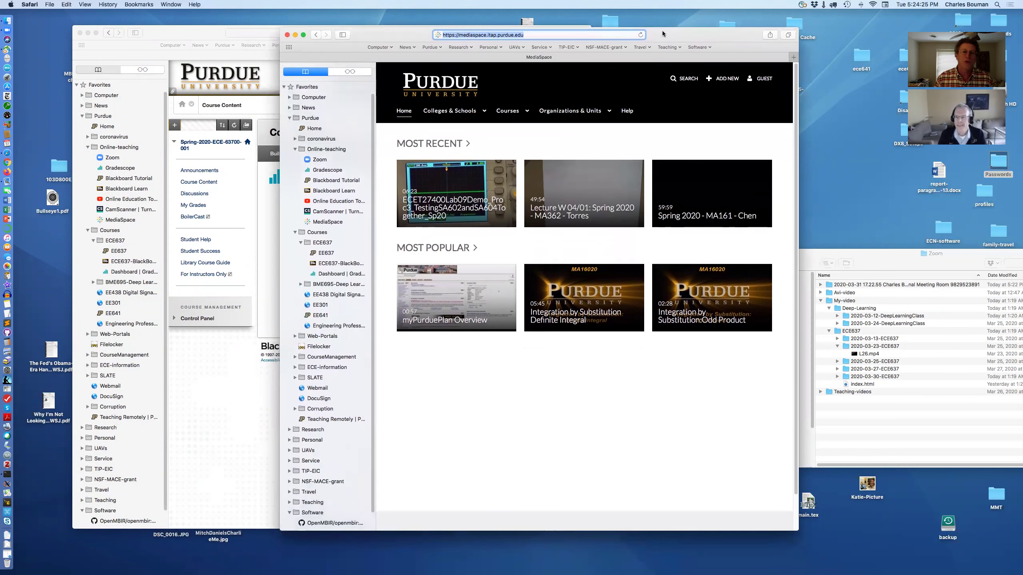
click(342, 218)
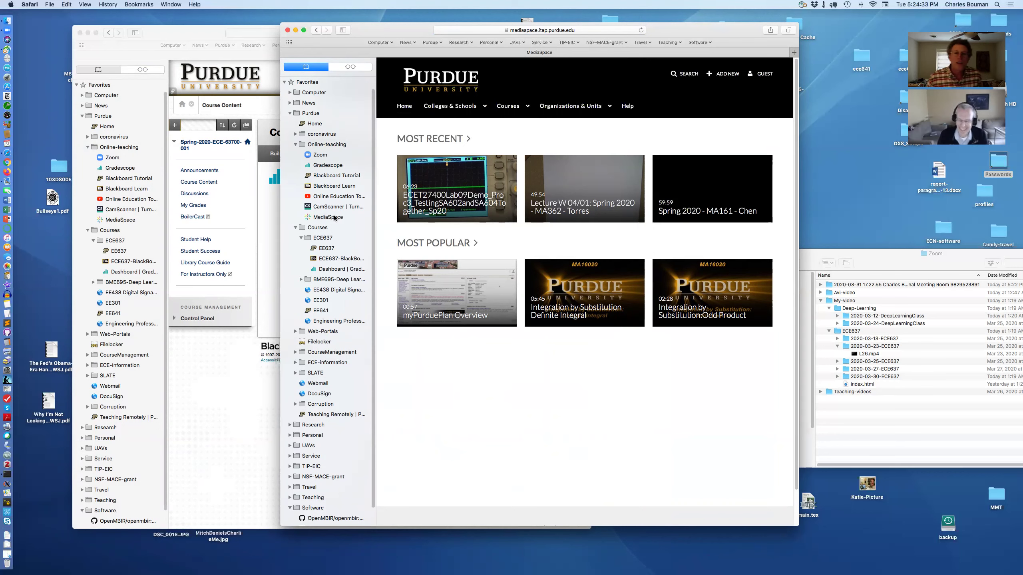
mouse_move(408, 28)
mouse_down()
mouse_move(388, 29)
mouse_move(404, 23)
mouse_up()
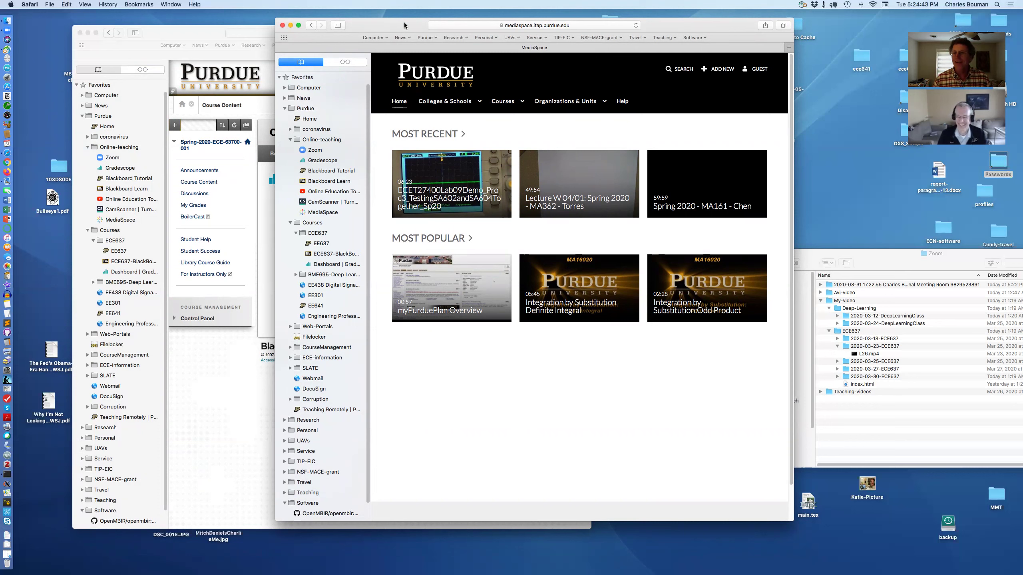
Log in from the GUEST menu using the saved Purdue career account credentials.
click(748, 69)
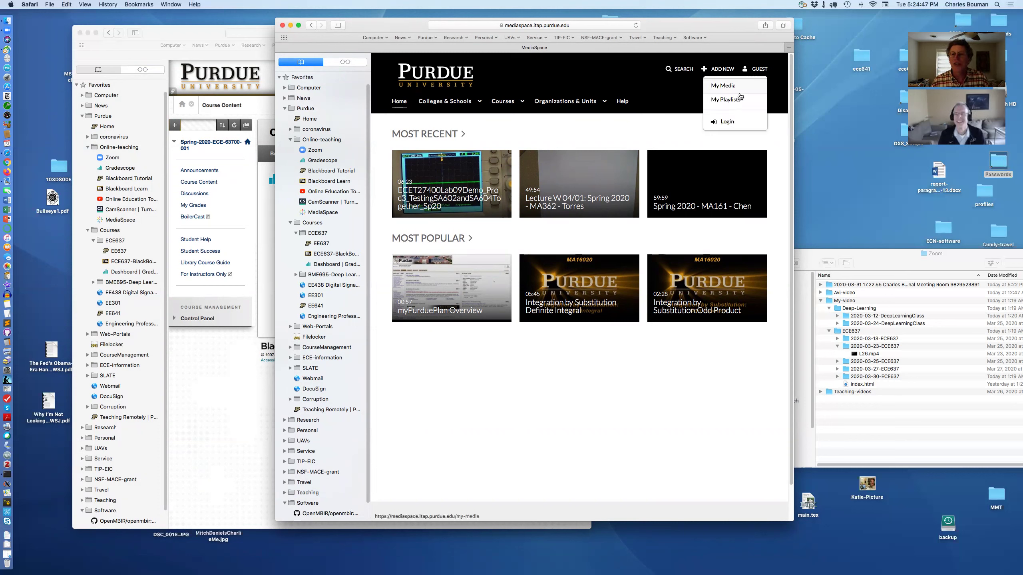
click(726, 124)
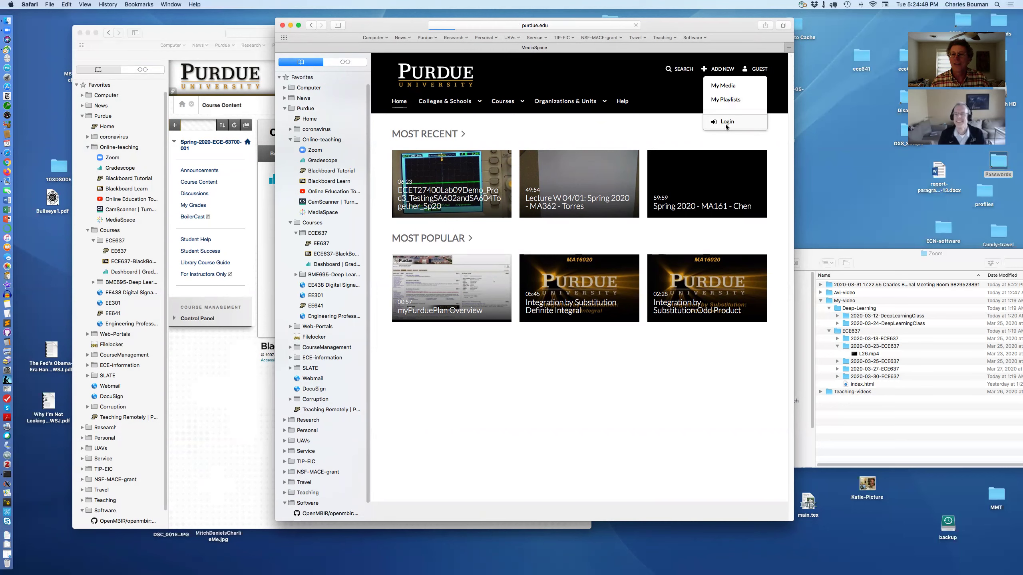
click(557, 165)
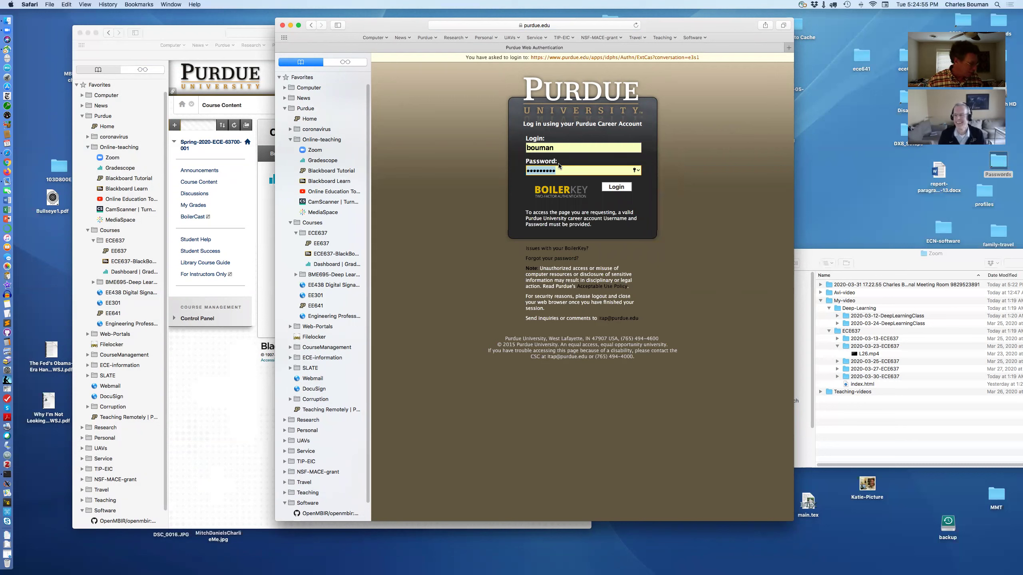
click(617, 187)
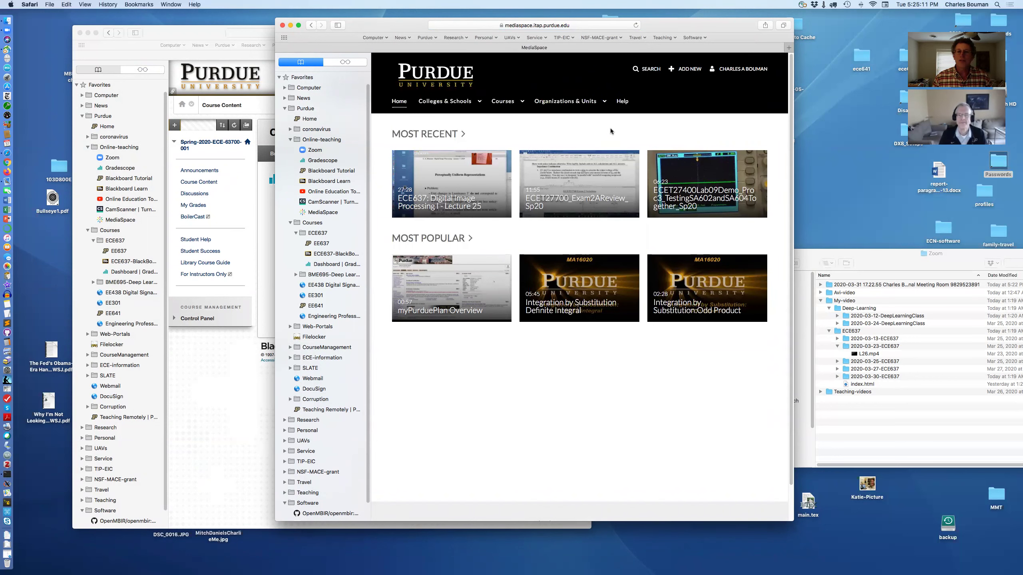
Choose ADD NEW > Media Upload to reach the Upload Media page.
click(732, 70)
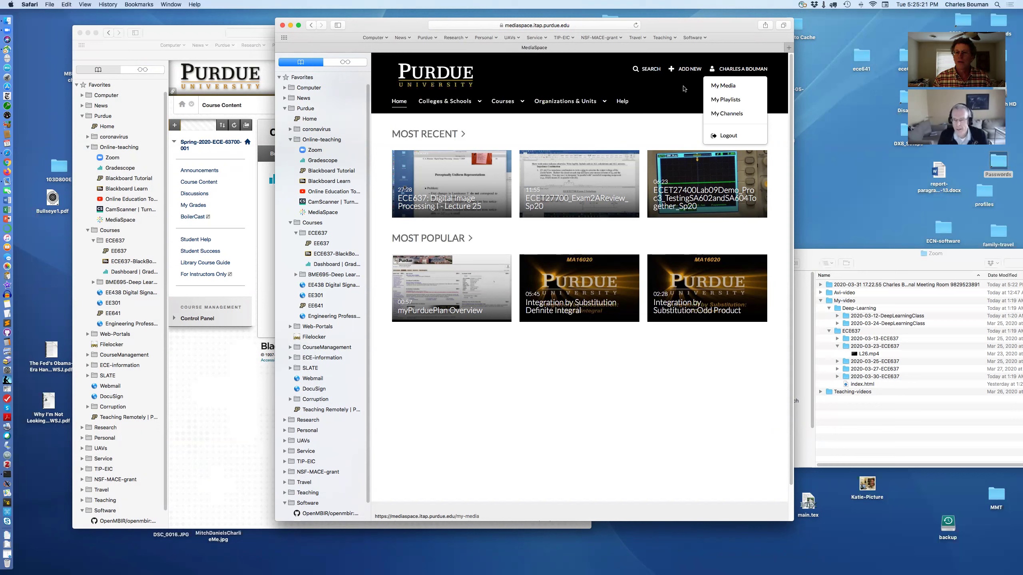
click(688, 71)
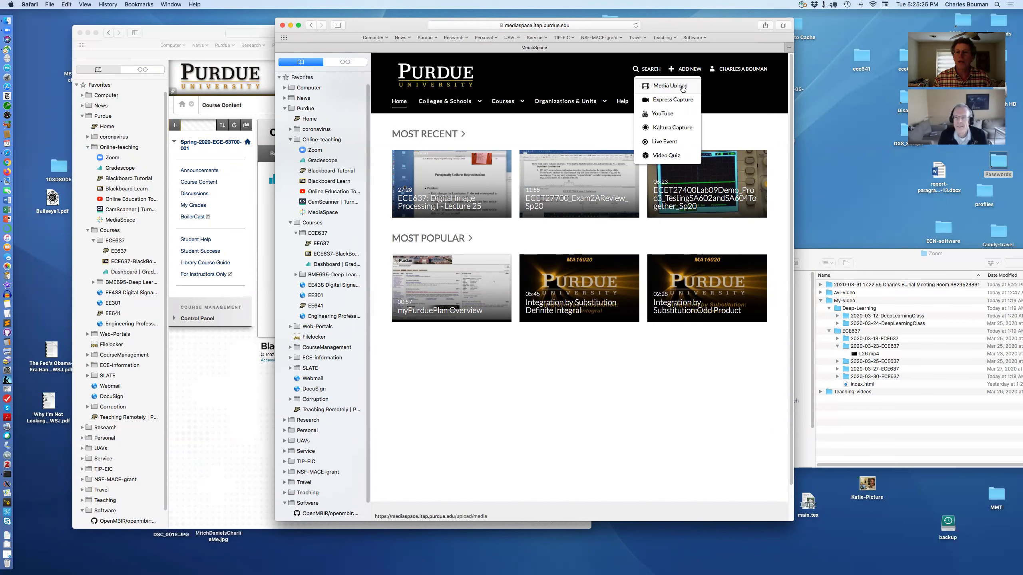
click(683, 88)
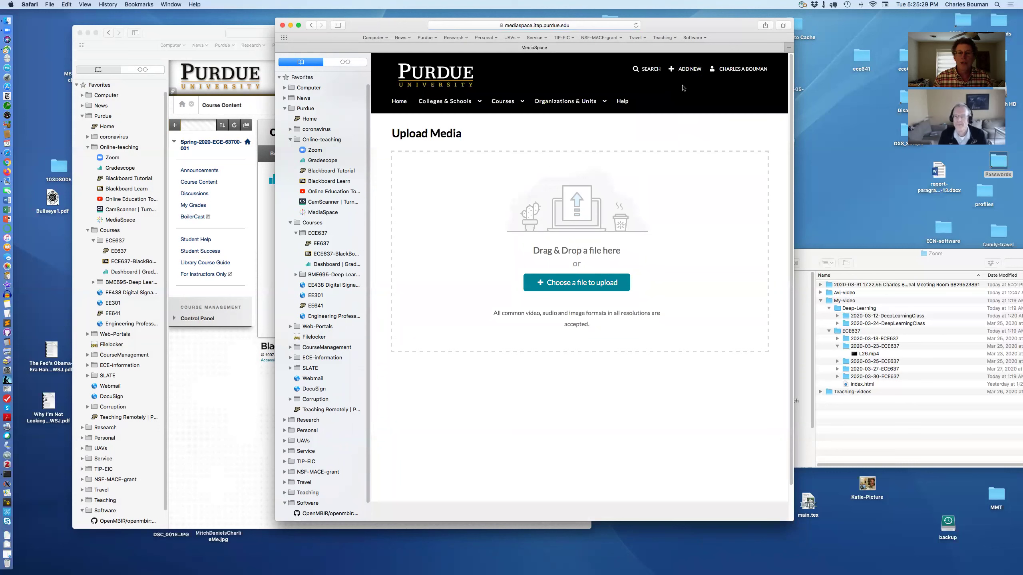
drag(688, 27, 659, 27)
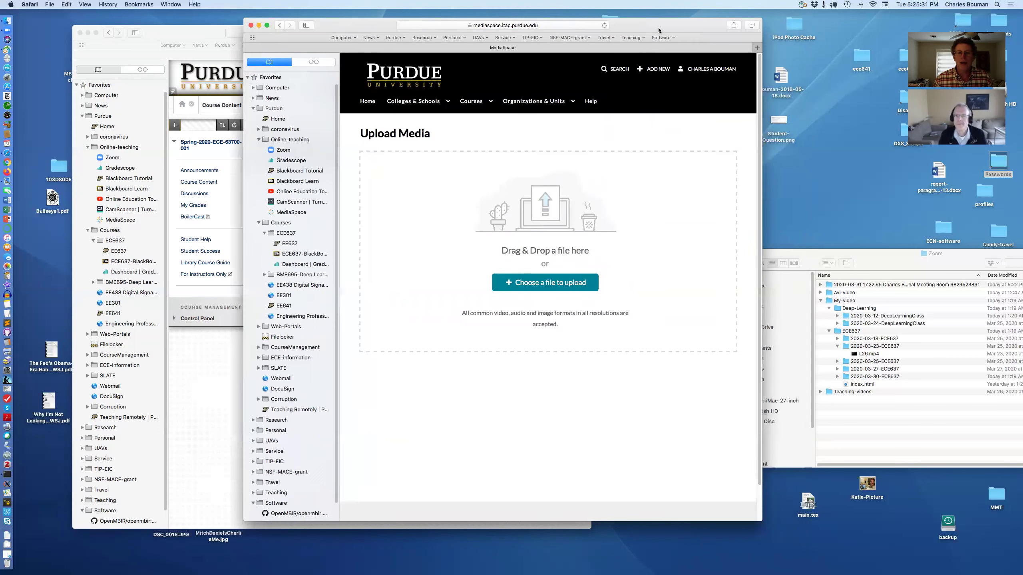
Drag L26.mp4 from the Finder lecture folder onto the MediaSpace Drag & Drop area.
click(837, 340)
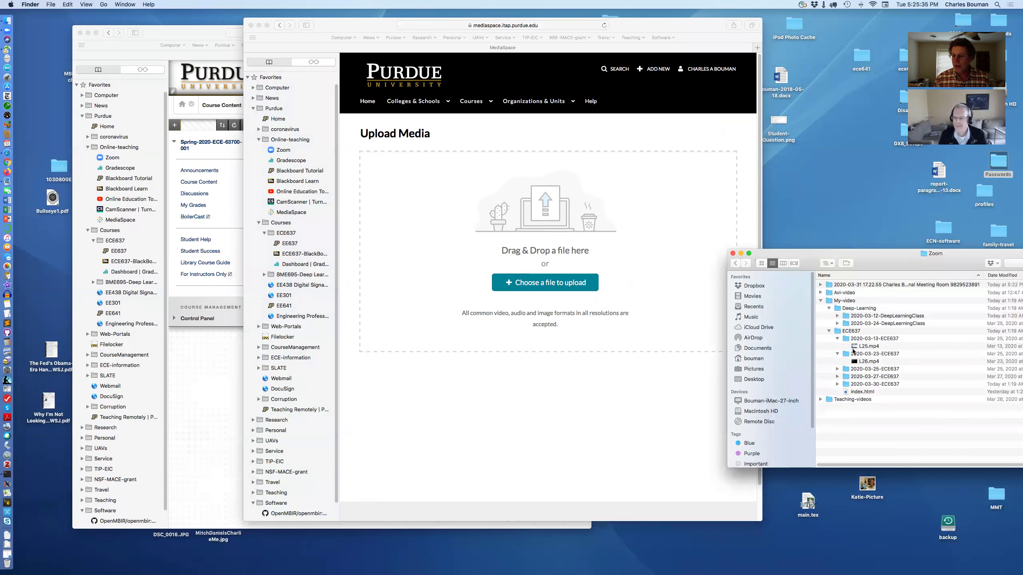
drag(882, 252, 664, 197)
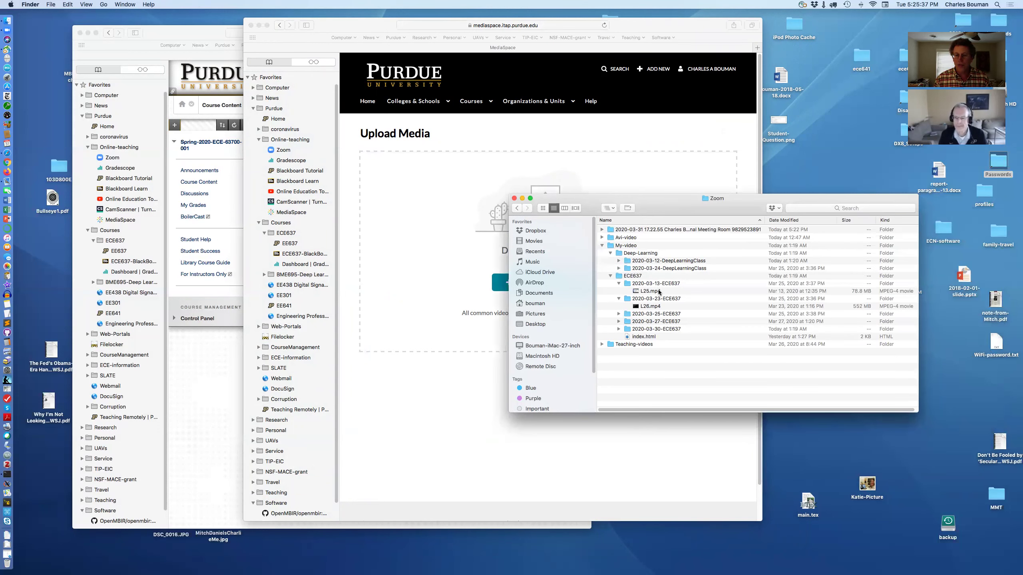
click(659, 291)
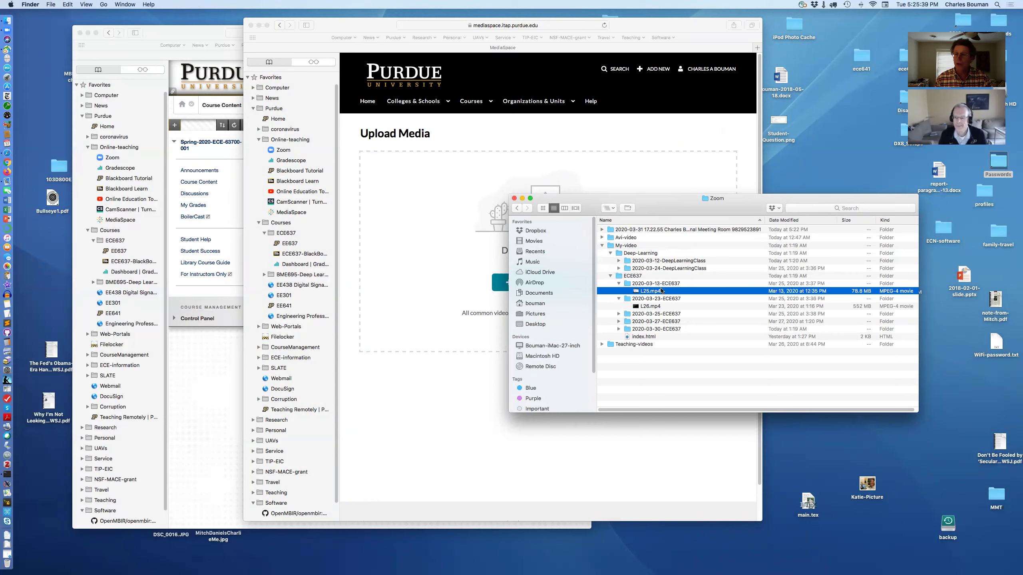
click(650, 306)
drag(671, 216, 829, 292)
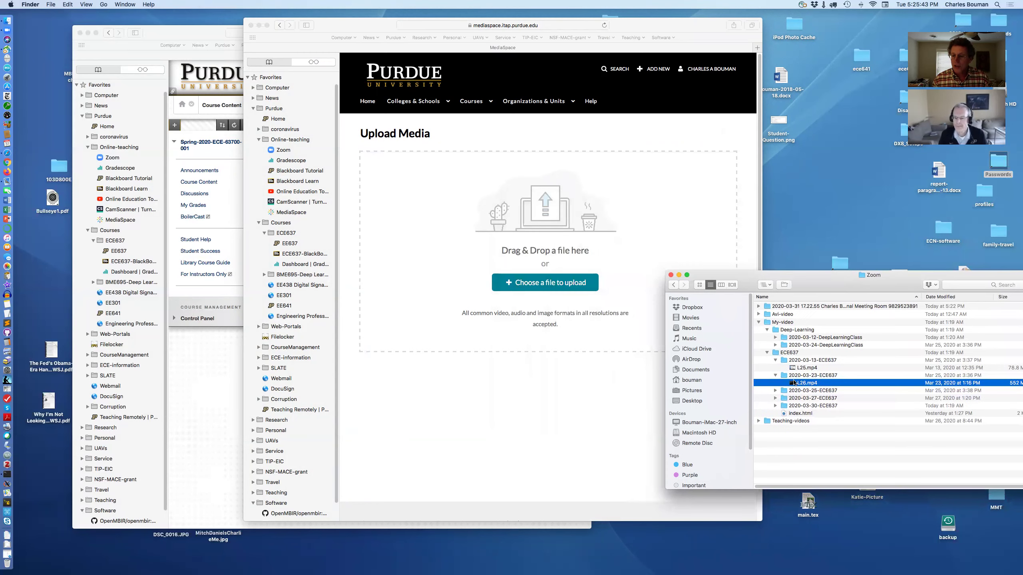
drag(792, 383, 558, 240)
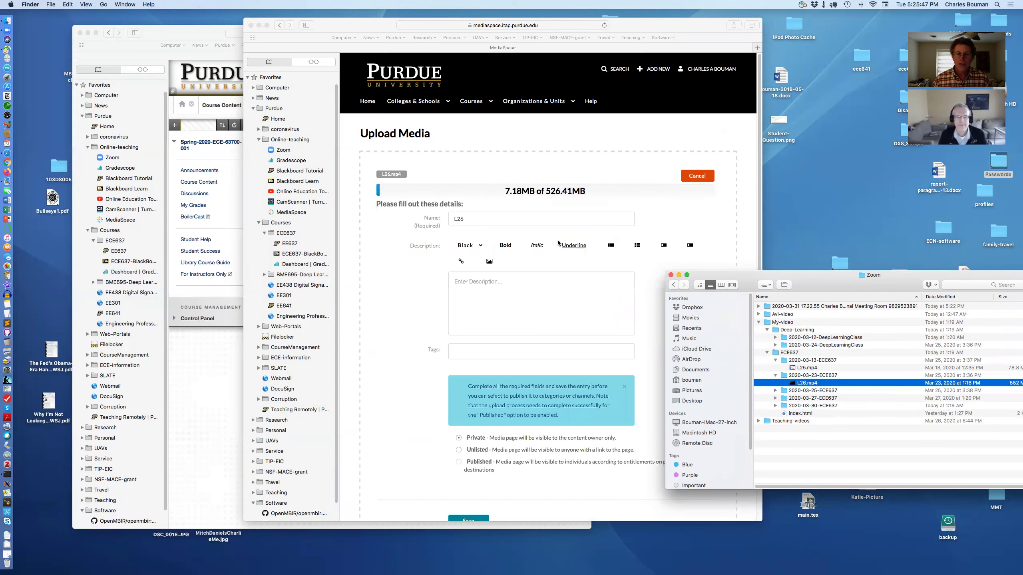
Replace the name L26 with 'ECE637: Digital Image Processing I - Lecture 26' while the upload completes.
click(483, 218)
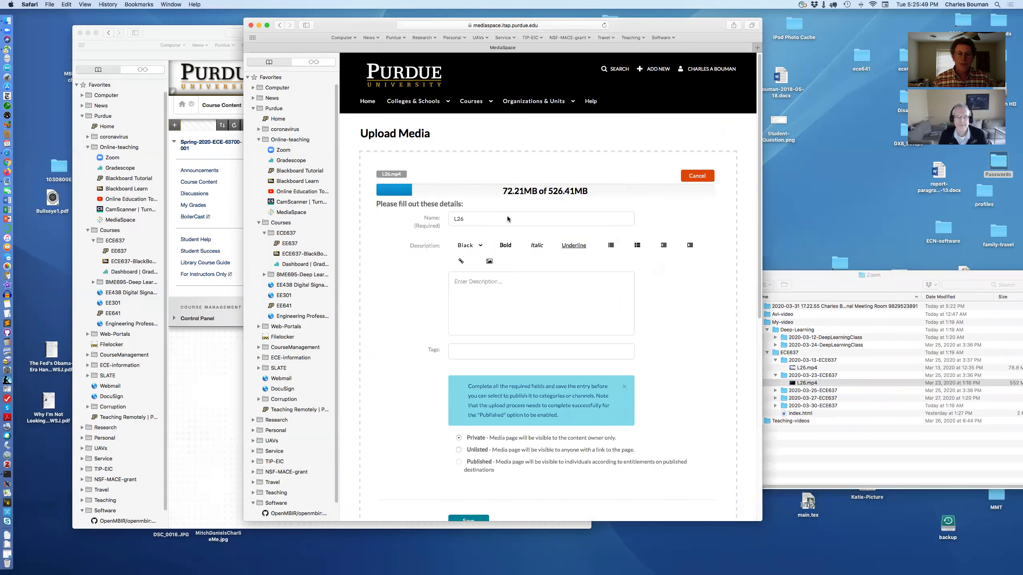
click(477, 217)
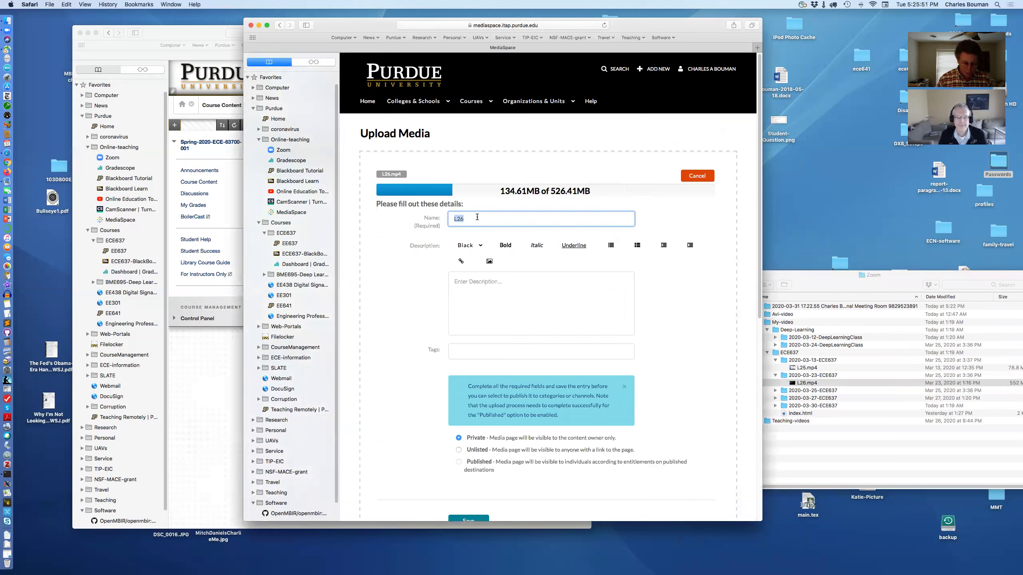
text(ECE)
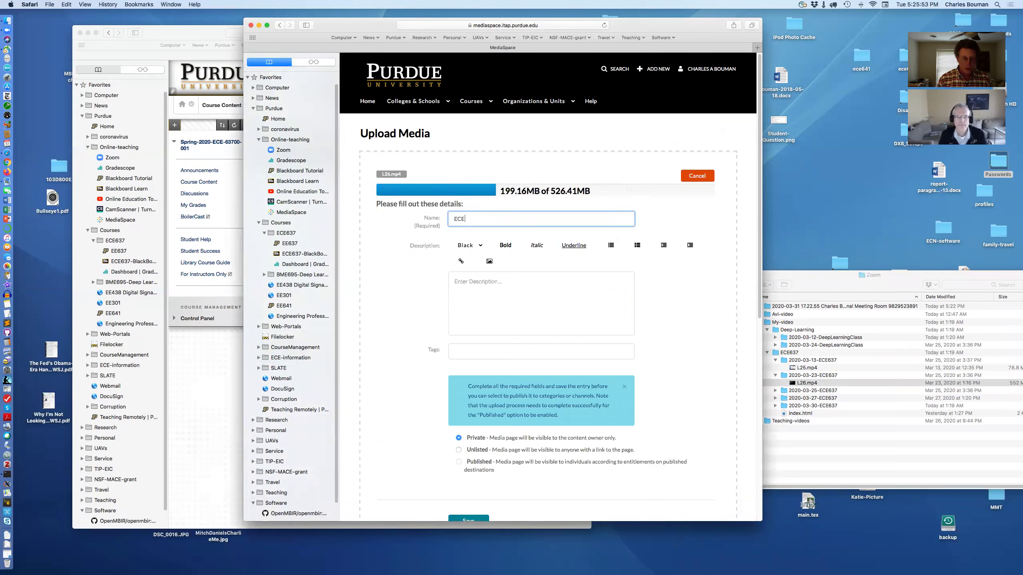
text(637)
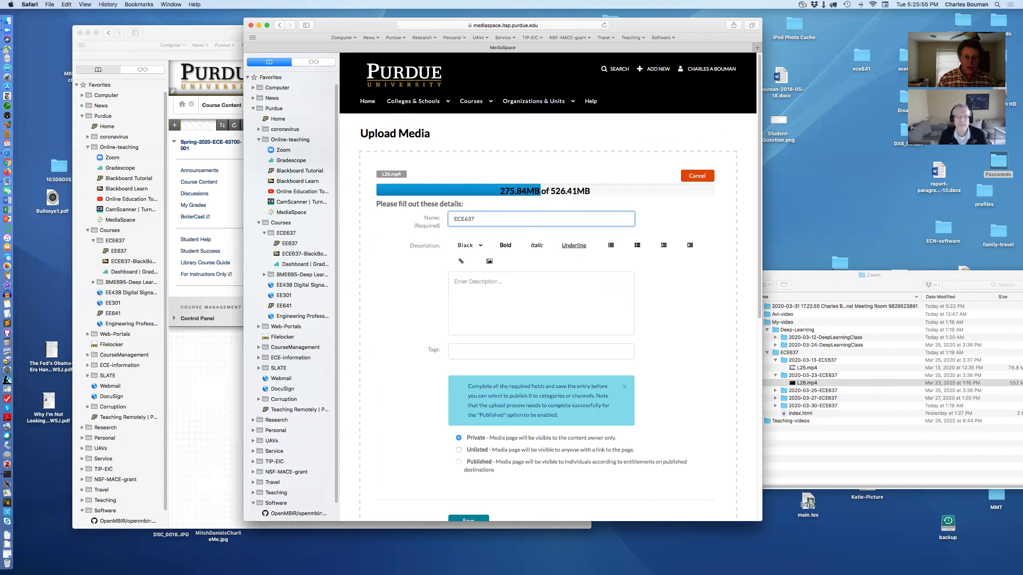
text(: D)
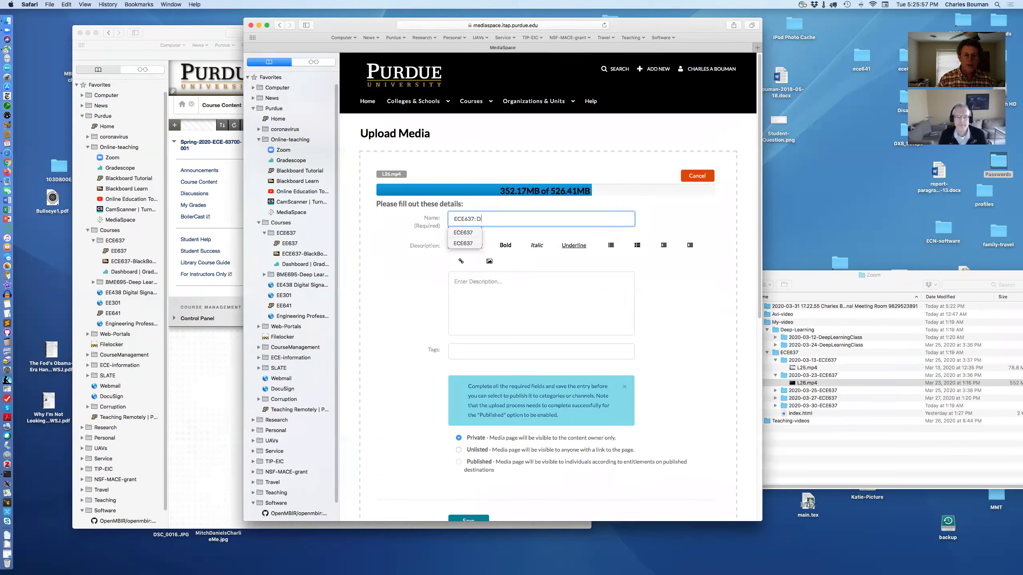
text(igital Image Proc)
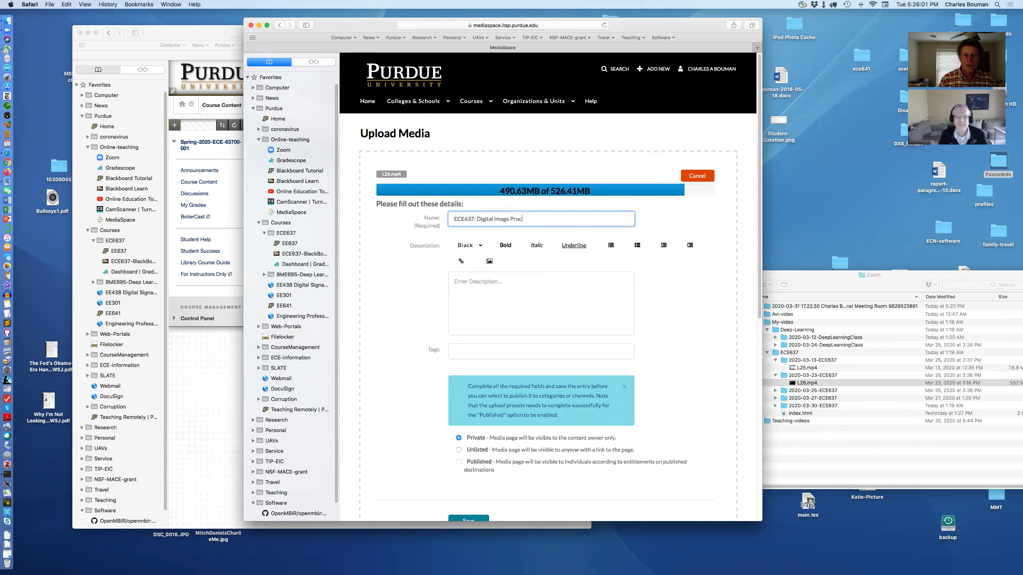
text(essing I - Lecture 26)
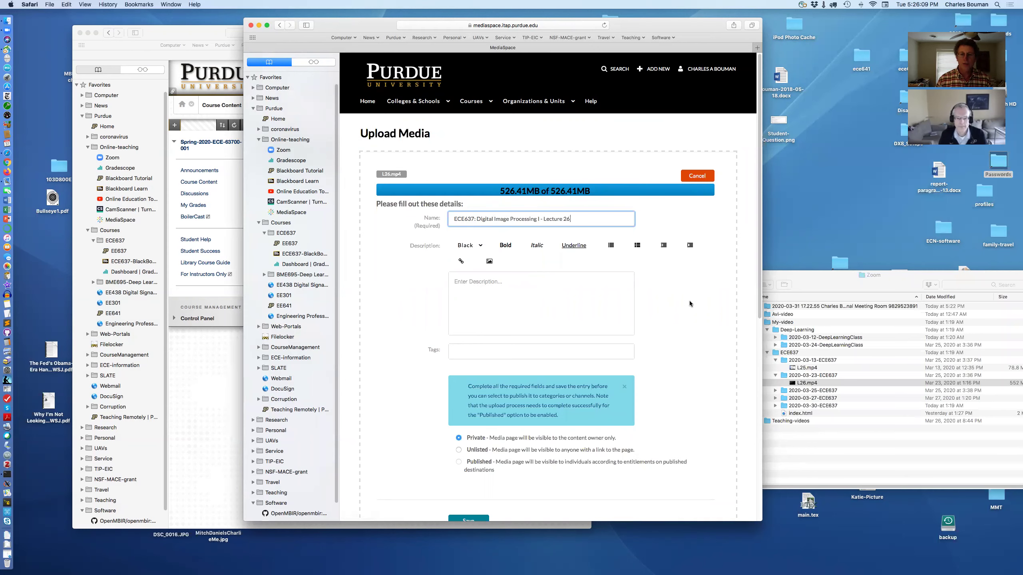
scroll(689, 301, down, 2)
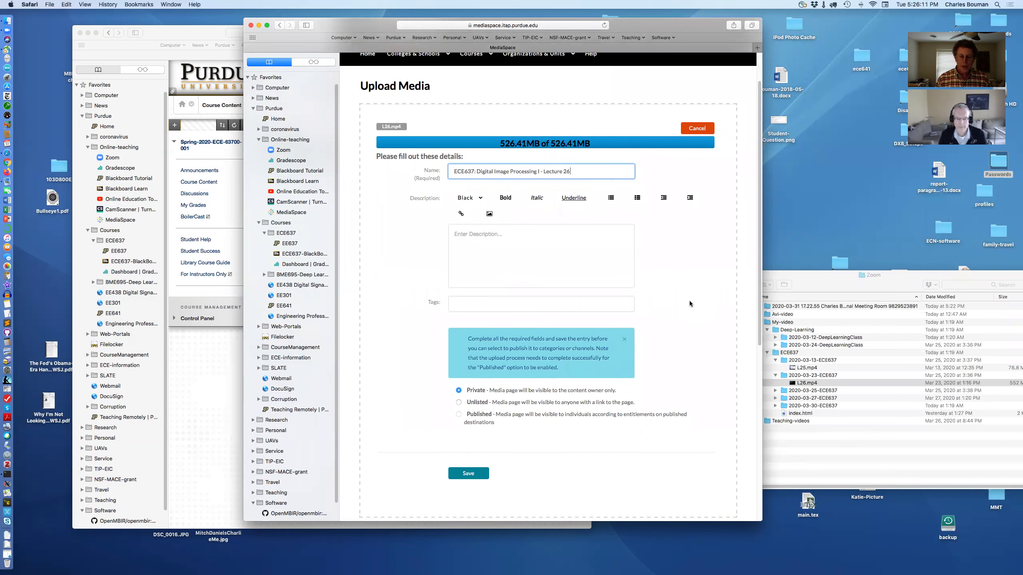
scroll(503, 468, down, 3)
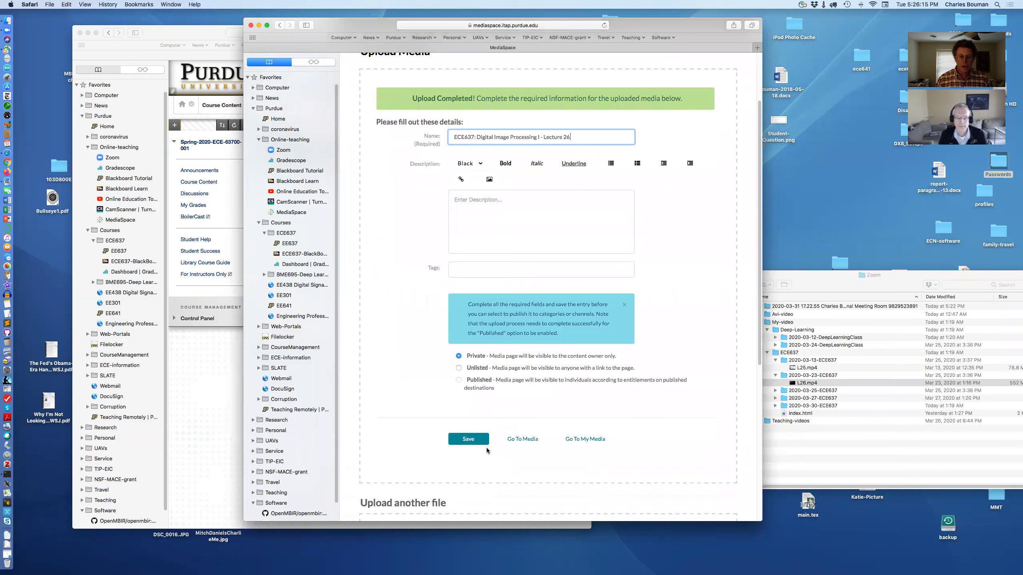
Save the Lecture 26 details, set its visibility to Published, and save again.
click(469, 440)
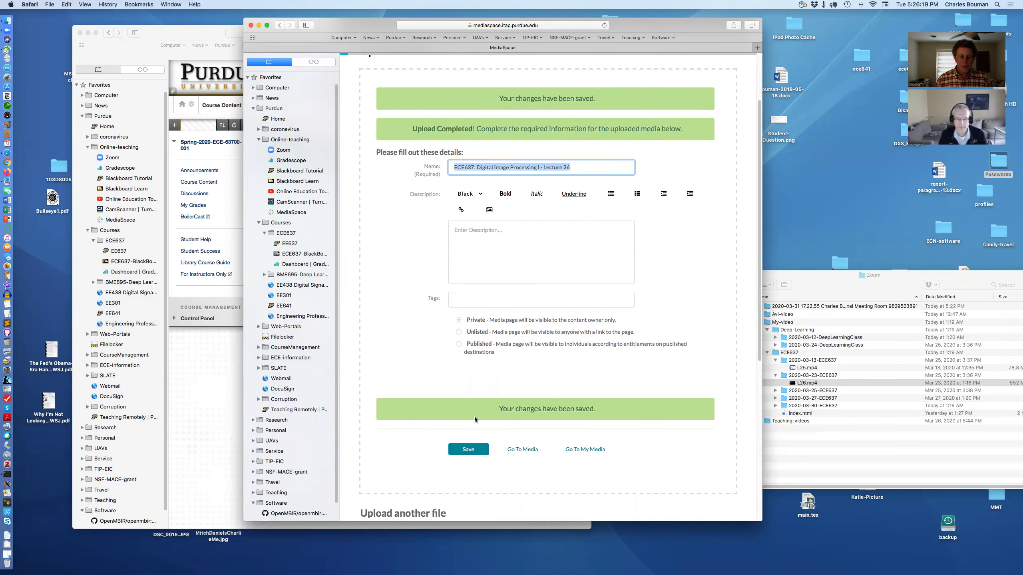
click(459, 344)
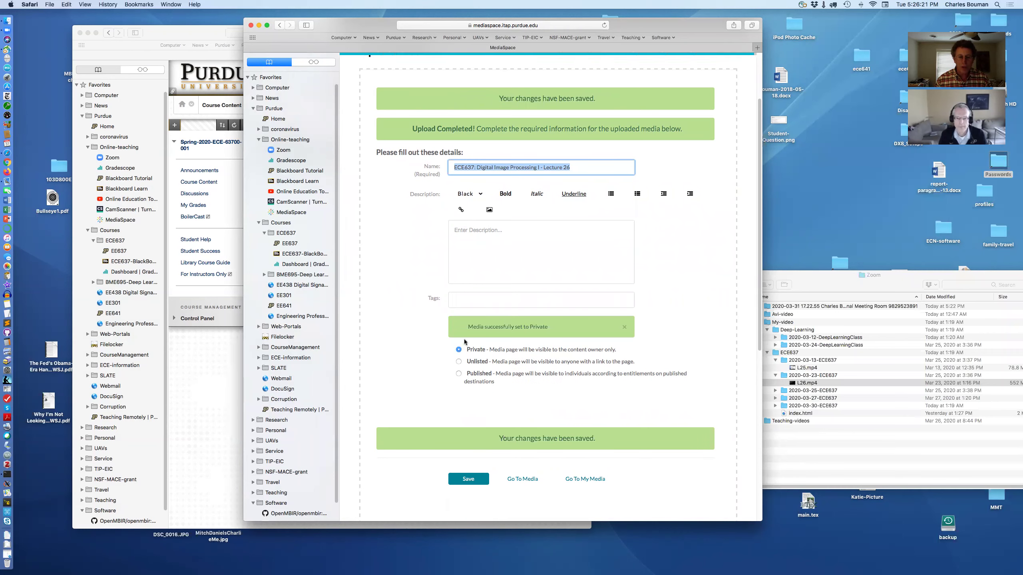
click(459, 374)
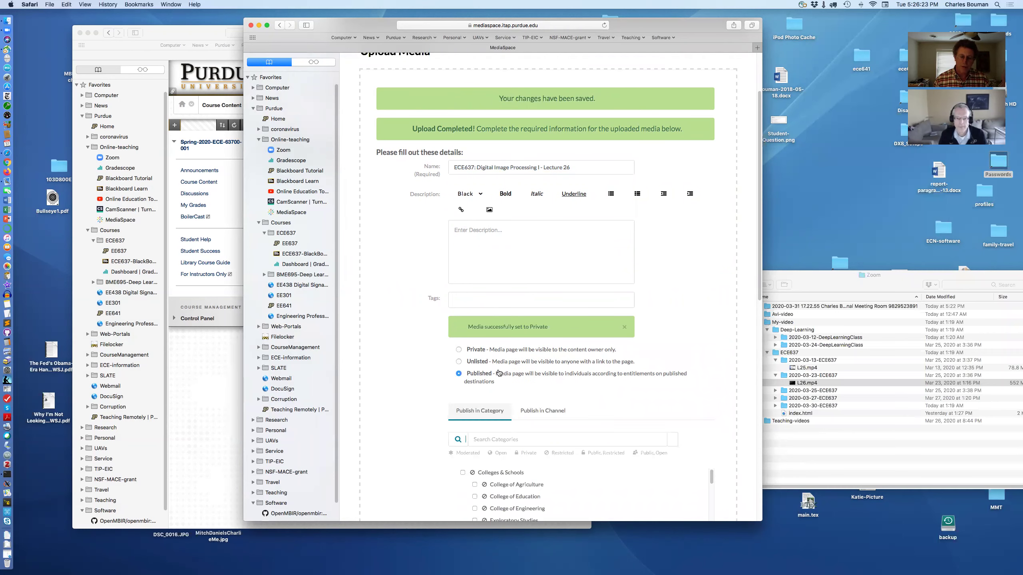
scroll(561, 368, down, 1)
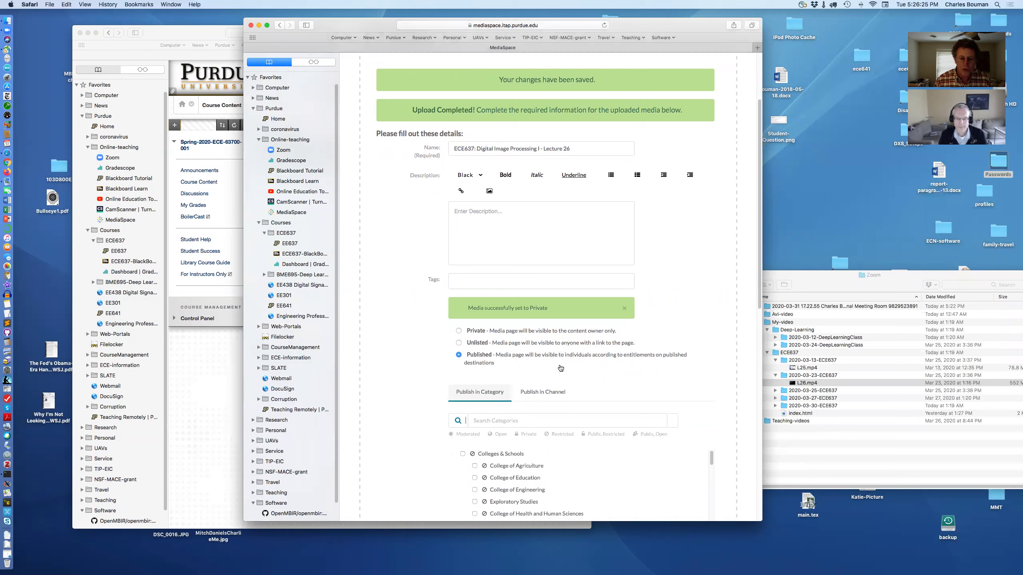
scroll(548, 358, down, 5)
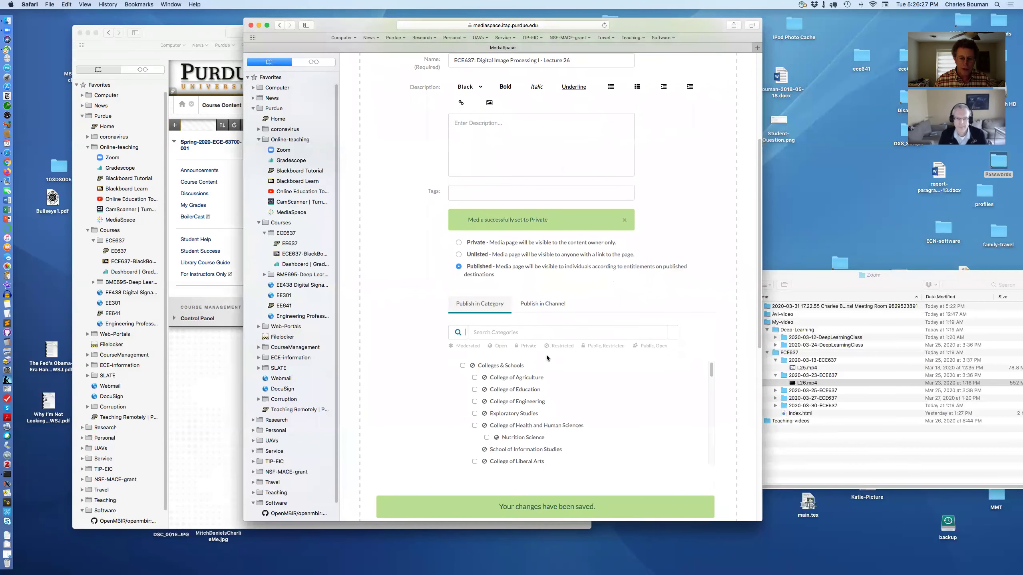
scroll(546, 355, down, 1)
scroll(547, 355, down, 2)
scroll(546, 355, up, 1)
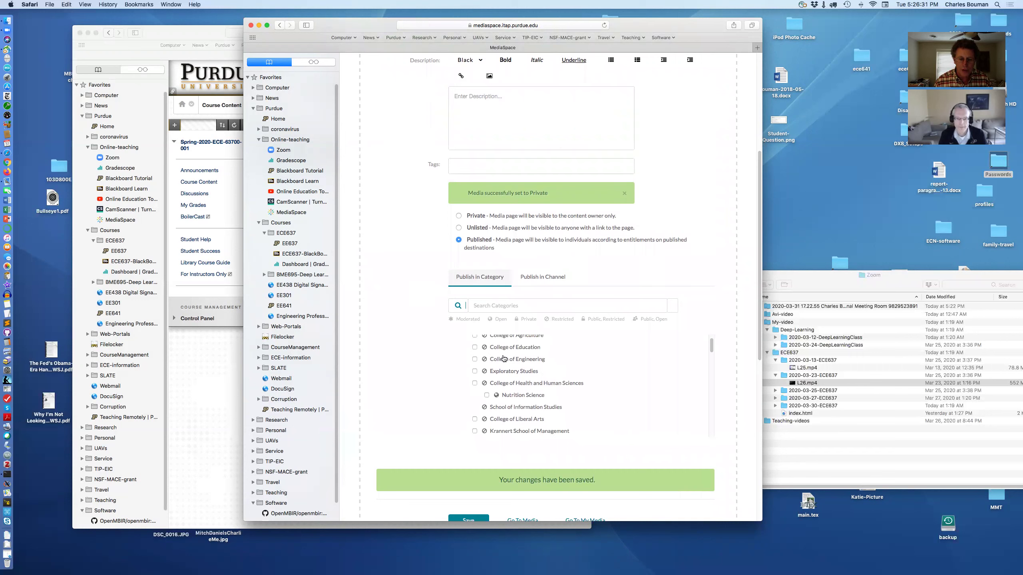
scroll(660, 360, down, 10)
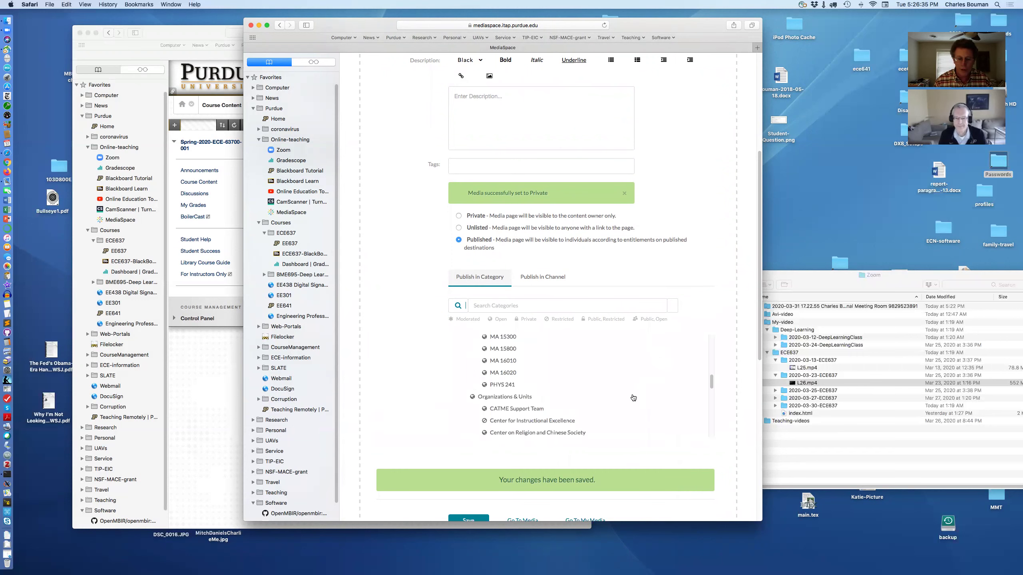
scroll(631, 394, down, 10)
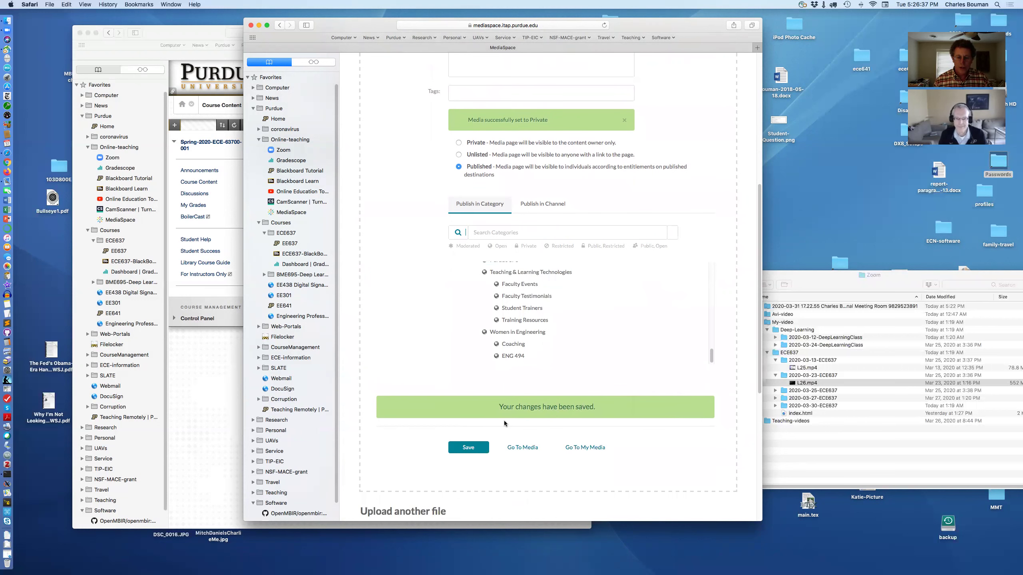
click(468, 447)
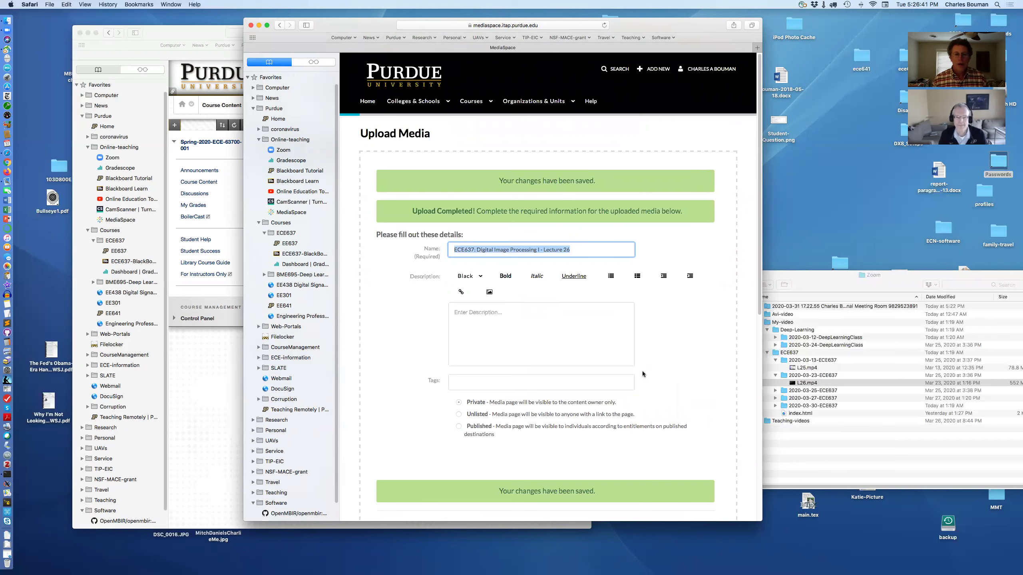
Publish the Lecture 26 video in the College of Engineering category.
scroll(643, 372, down, 5)
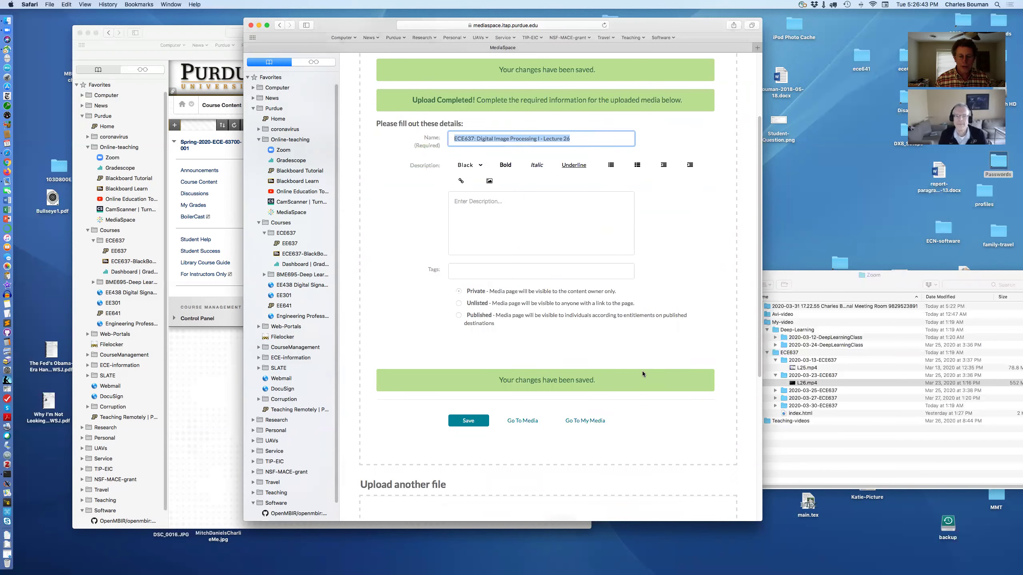
click(480, 322)
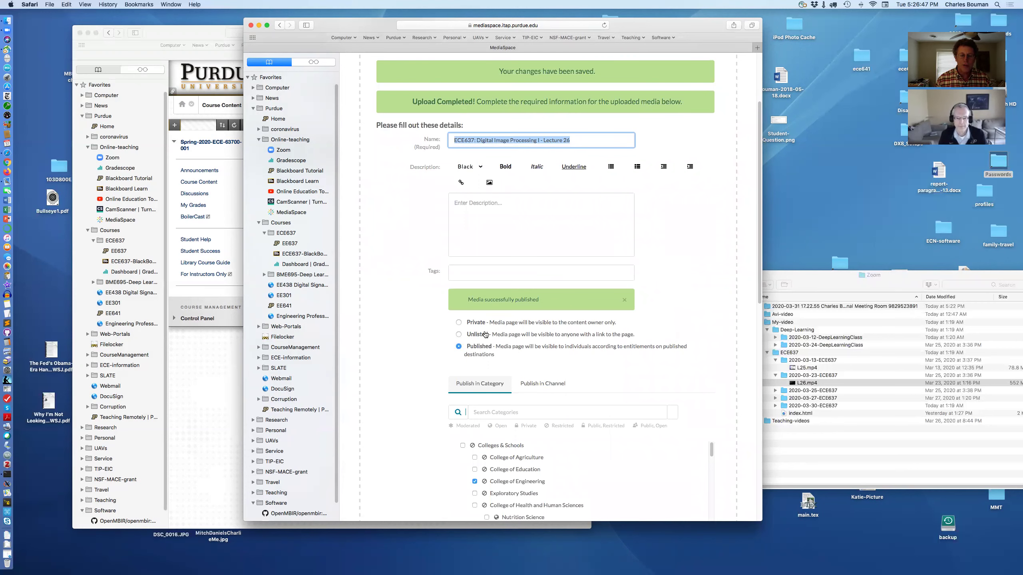
scroll(561, 357, down, 15)
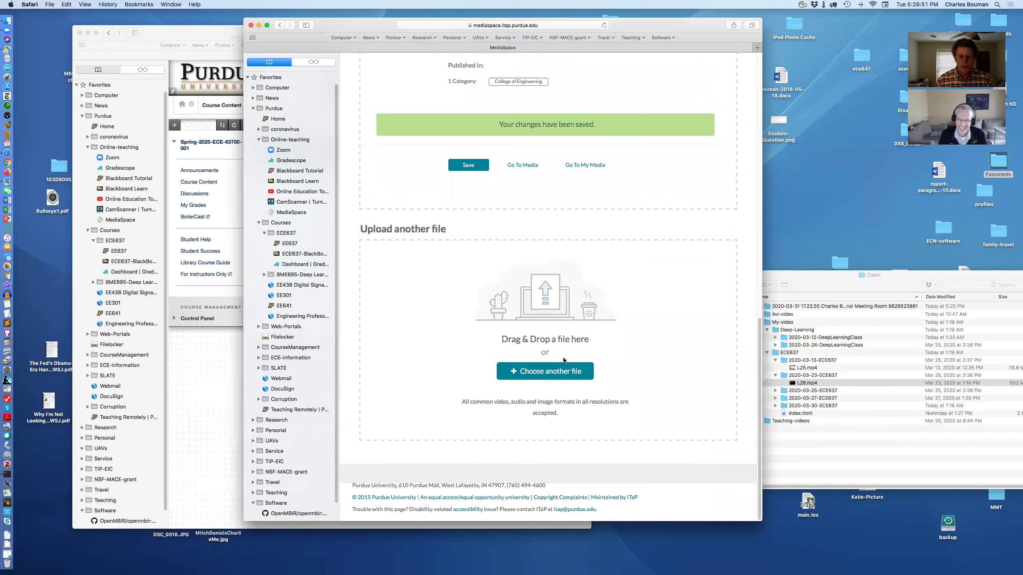
scroll(563, 357, down, 1)
scroll(562, 358, up, 1)
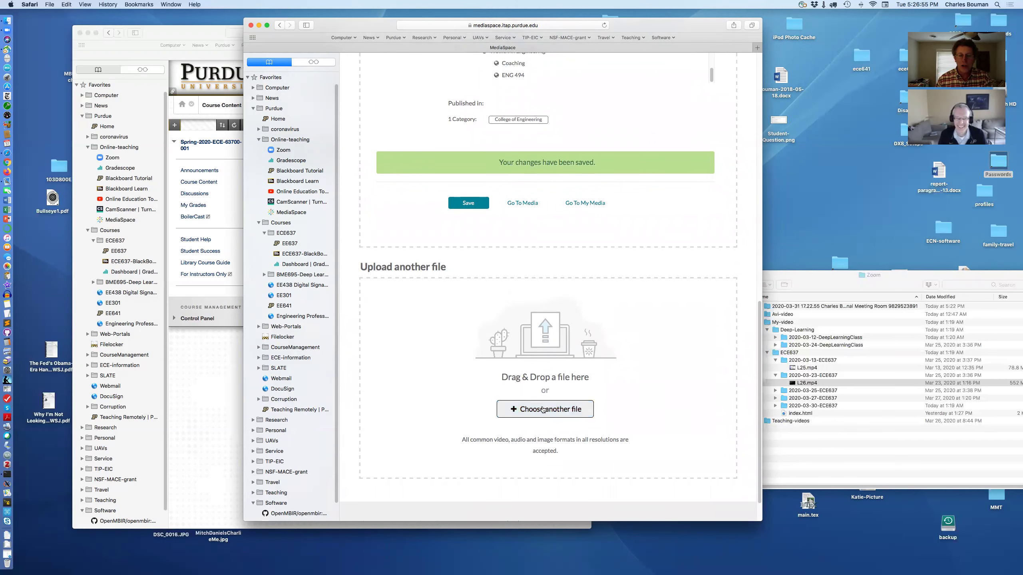
scroll(644, 306, up, 10)
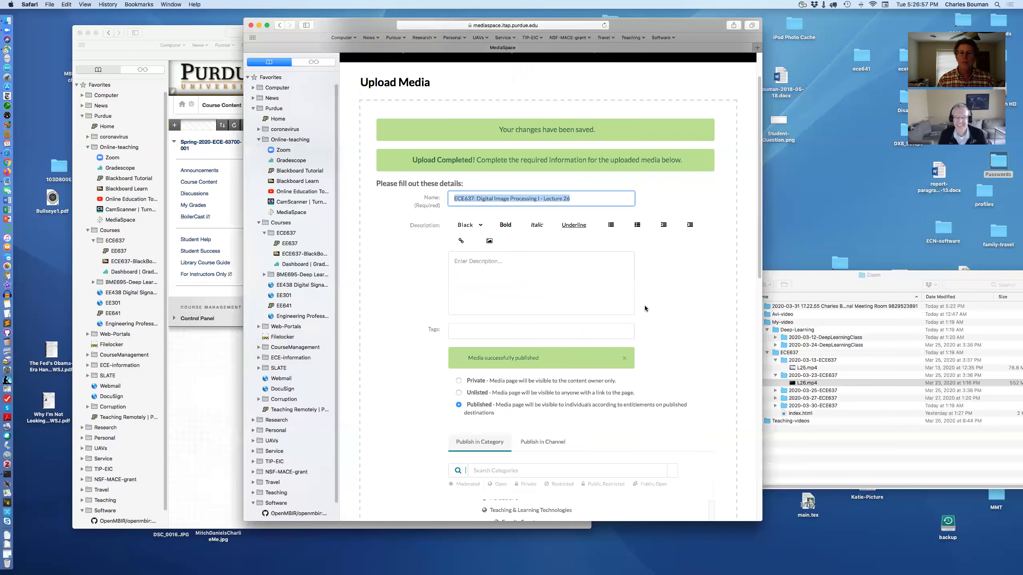
scroll(644, 305, up, 2)
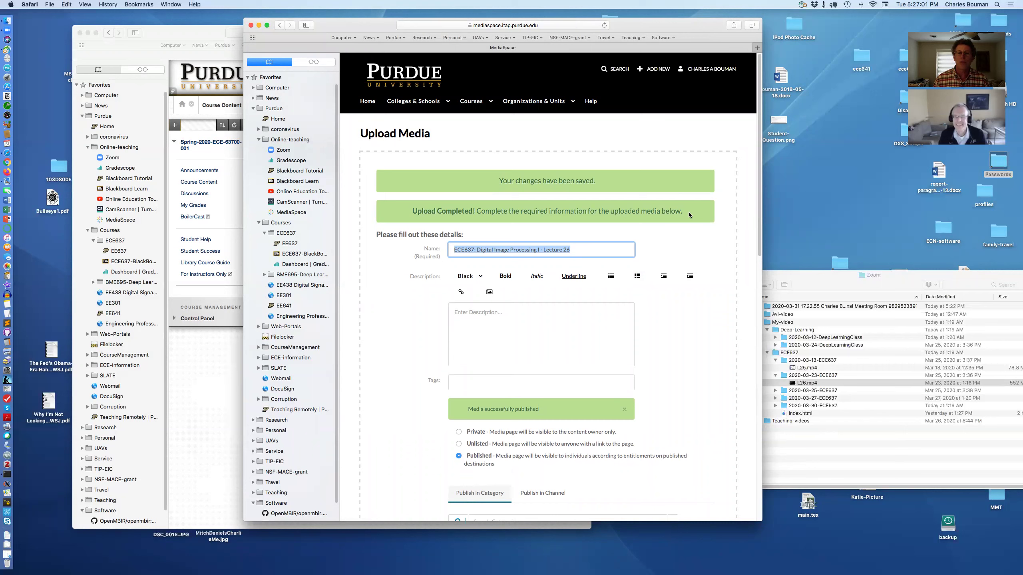
Open My Media from the user-name menu to see Lecture 26 and Lecture 25 published.
click(714, 72)
click(693, 84)
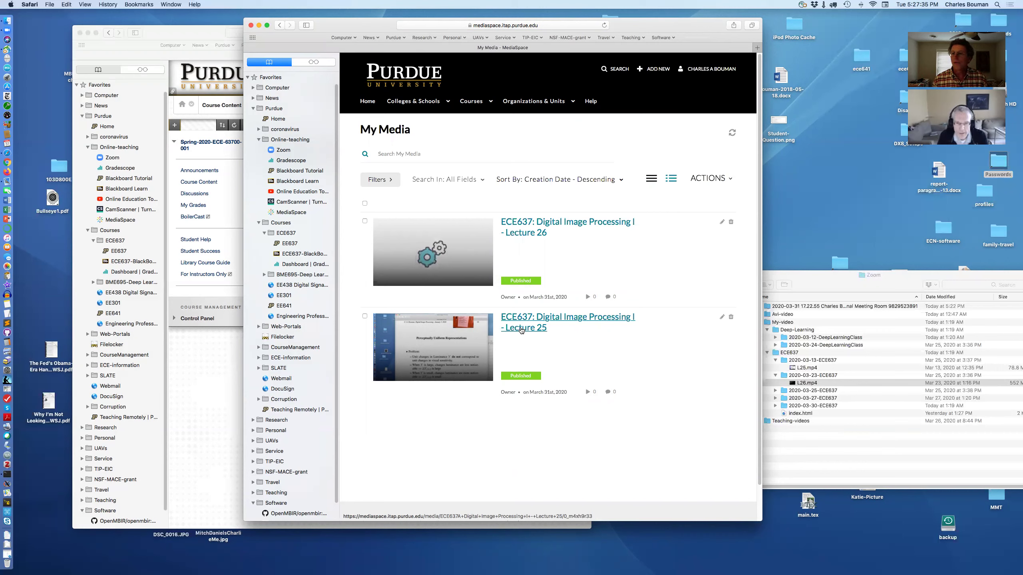
Open the Lecture 26 video page and select its Link to Media Page URL under Share.
click(542, 234)
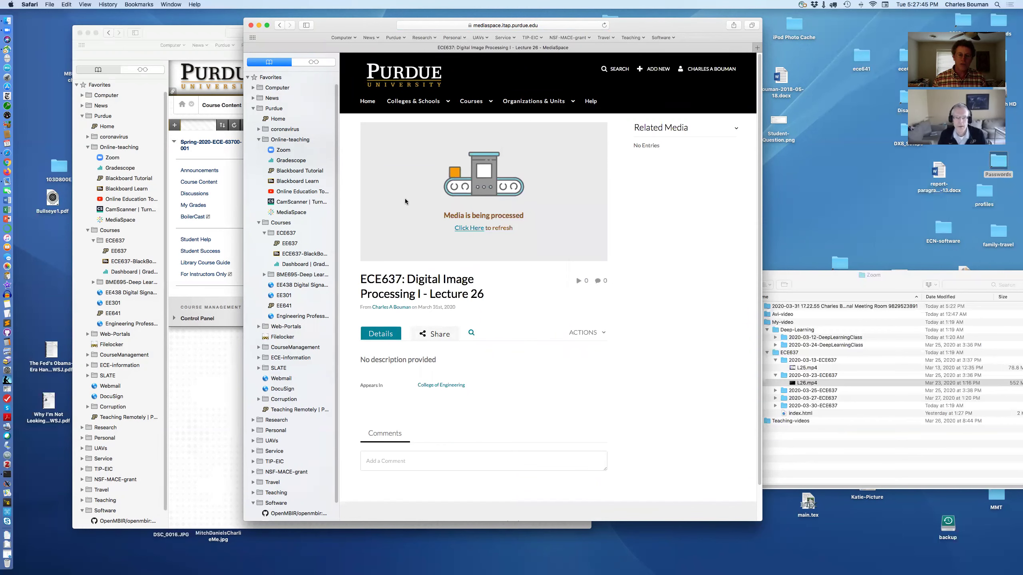
scroll(614, 288, down, 2)
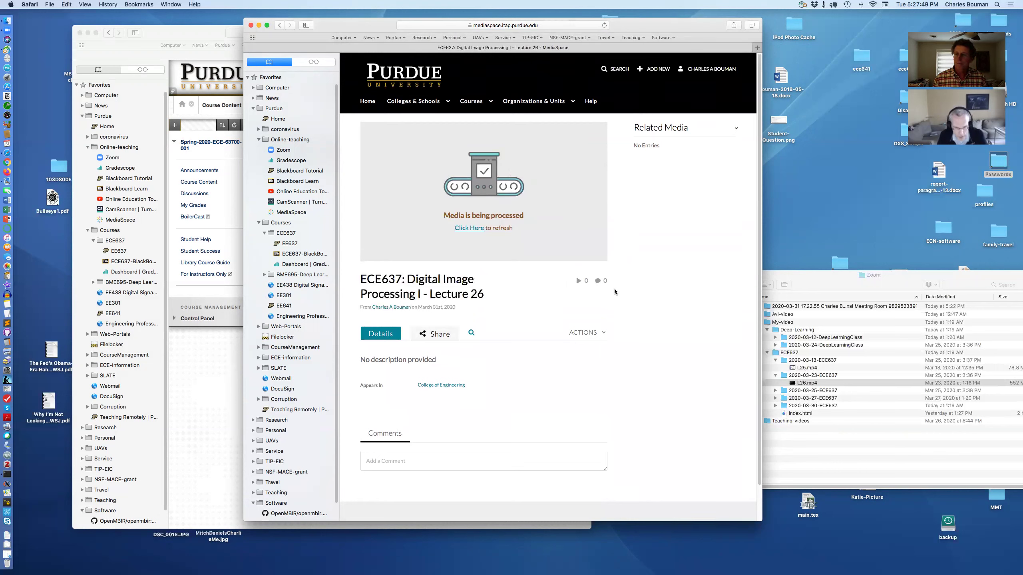
click(436, 334)
click(427, 372)
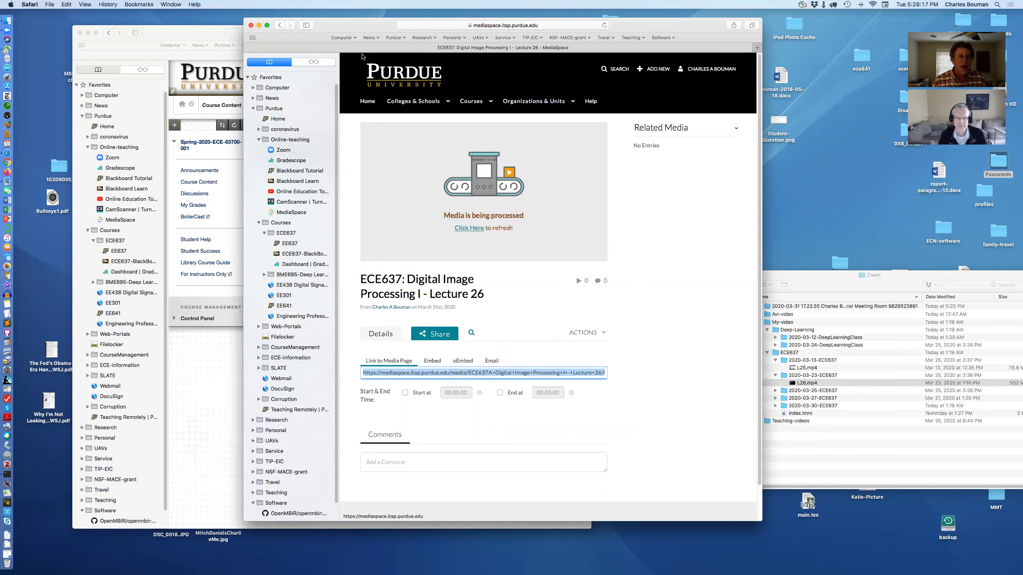
Bring the Blackboard course page forward and start a new Web Link item.
drag(413, 24, 667, 22)
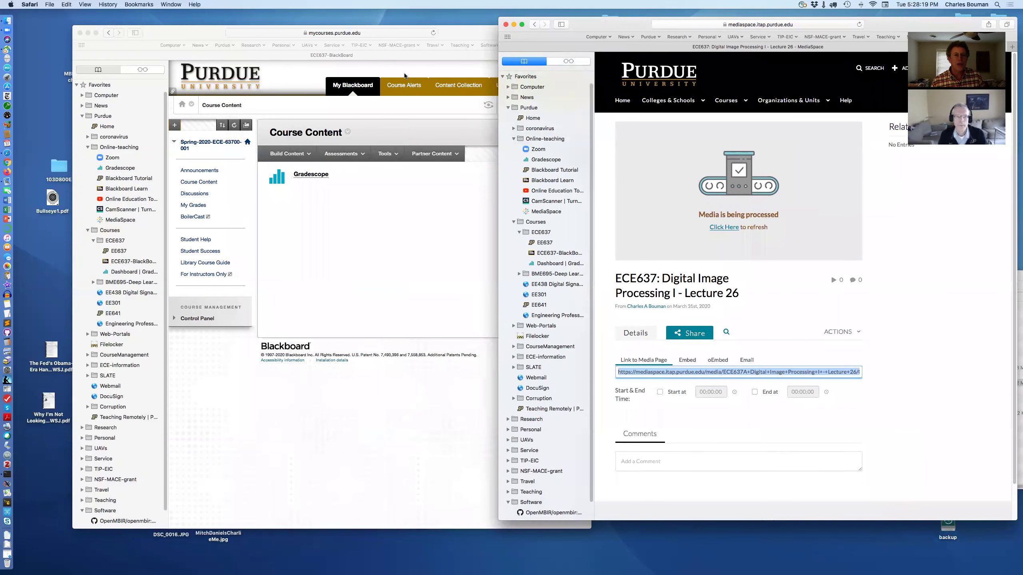
drag(459, 35, 632, 39)
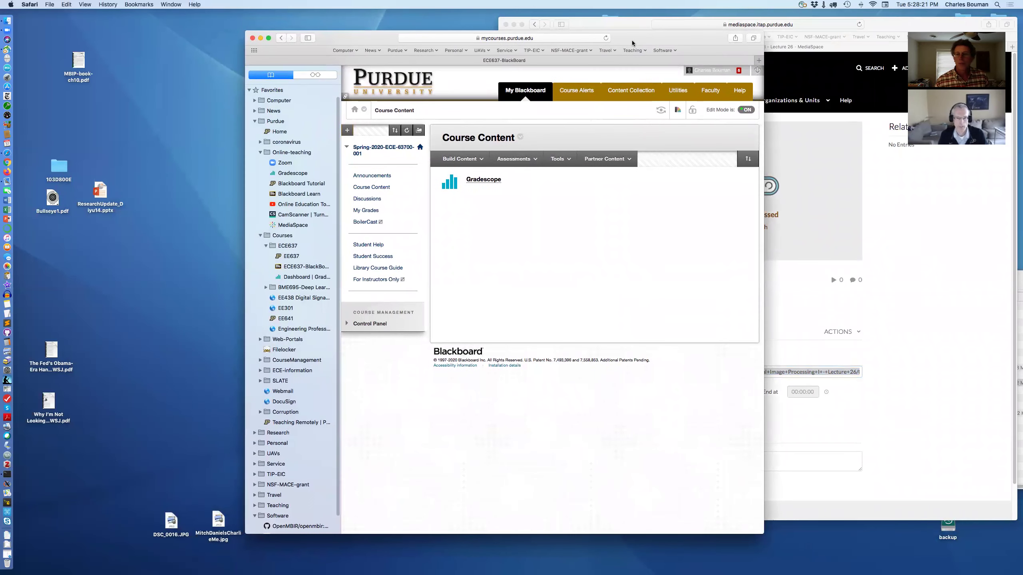
click(481, 160)
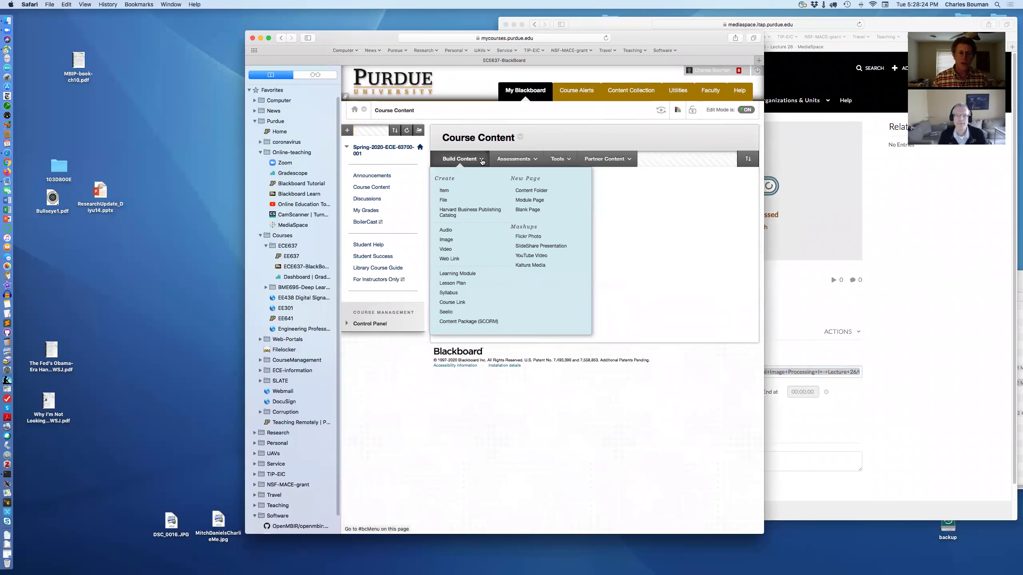
click(453, 259)
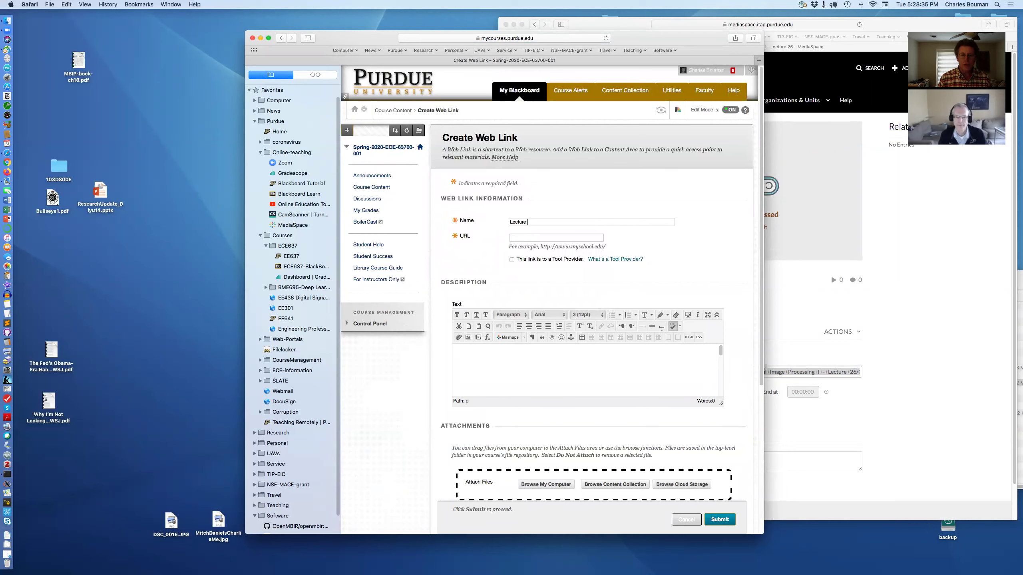
Name the link 'Lecture 26 video', paste the MediaSpace URL, and submit it.
text(Lecture 26 video)
click(520, 236)
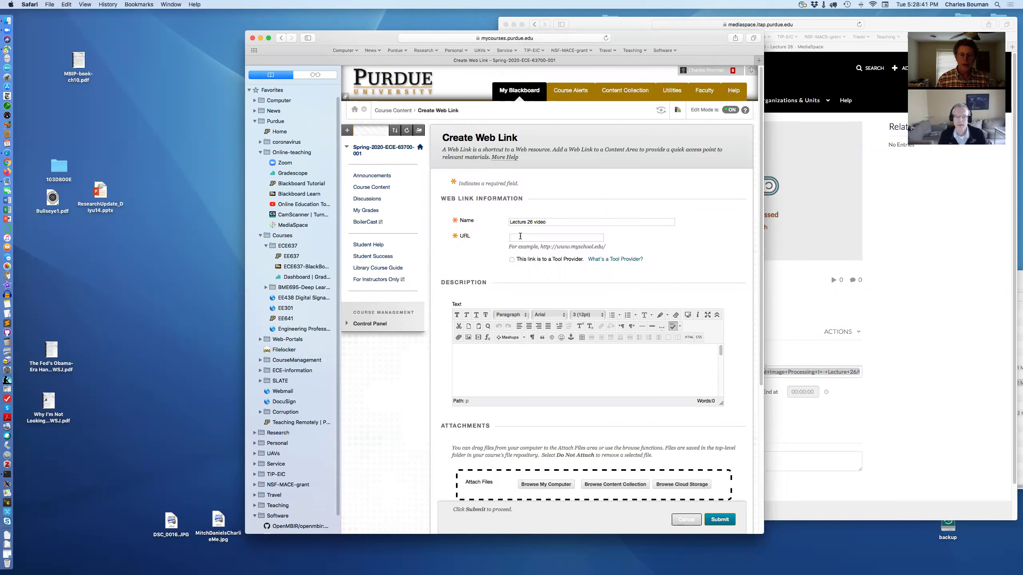
key(super+v)
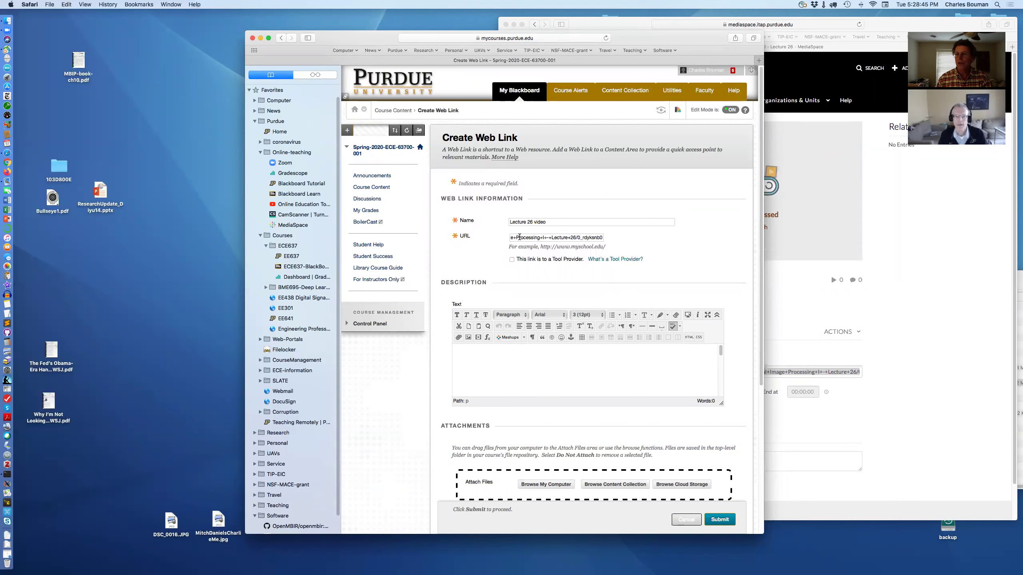
scroll(645, 246, down, 2)
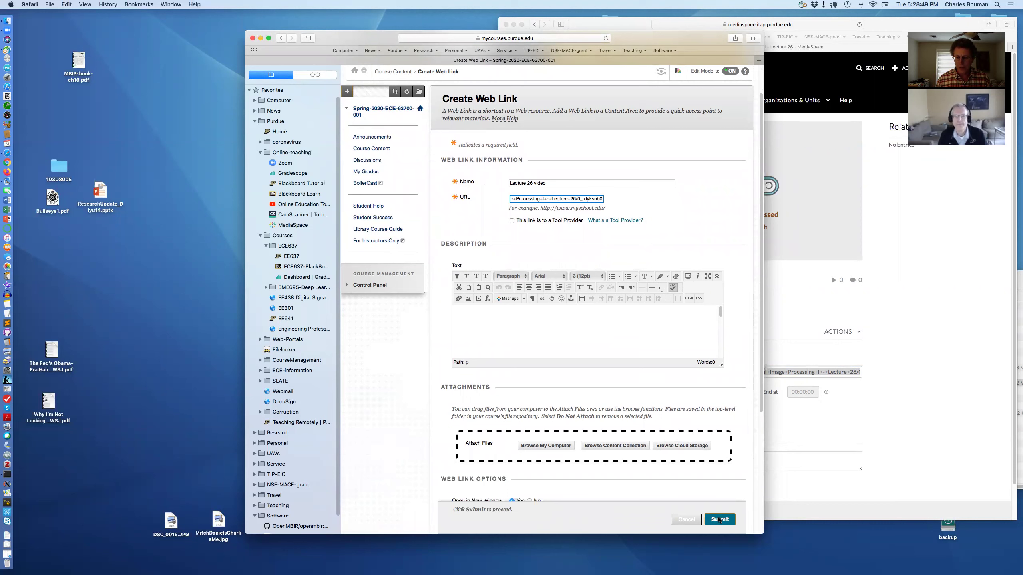
click(719, 520)
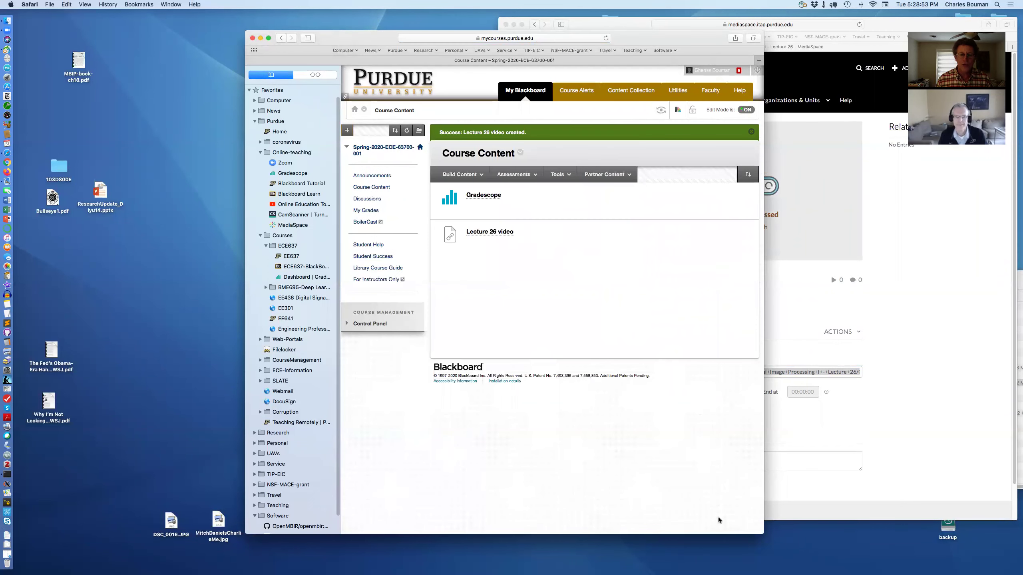
Test the Lecture 26 video link, then place the Blackboard and MediaSpace windows side by side.
click(493, 233)
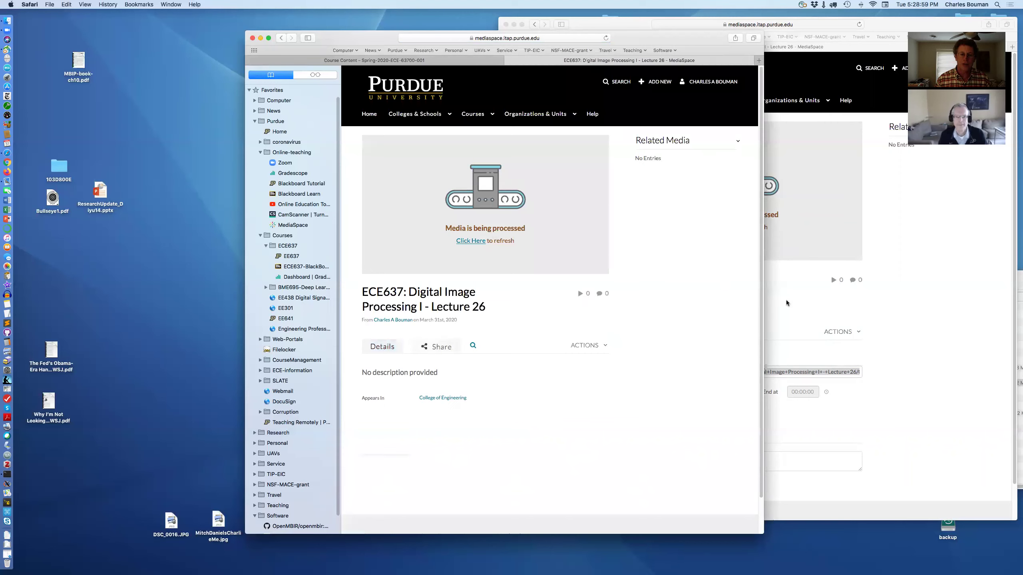
click(281, 38)
drag(630, 40, 484, 45)
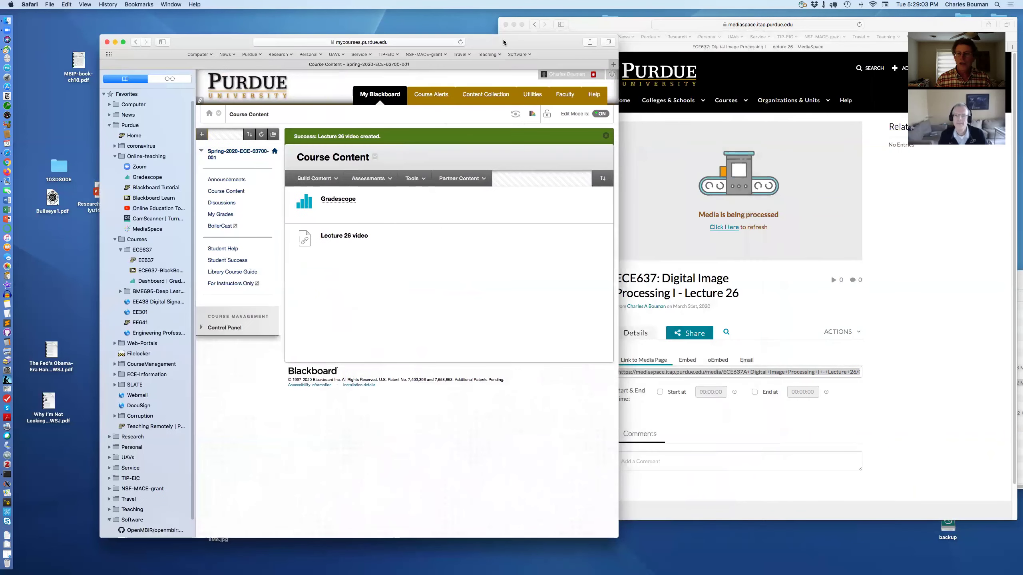
click(619, 27)
drag(620, 28, 430, 24)
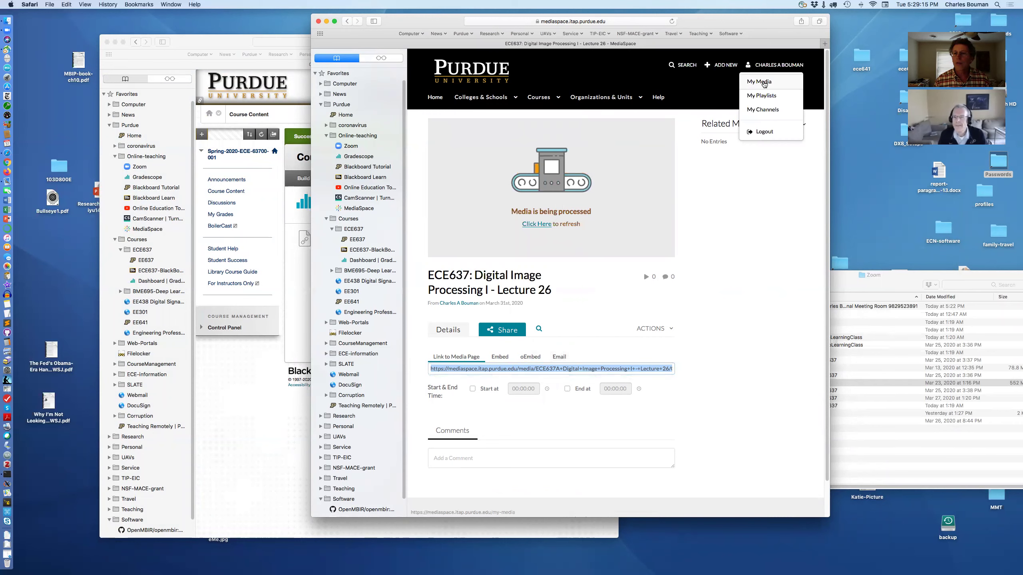
From My Media, copy the Lecture 25 video's share link, then switch back to Blackboard.
click(759, 82)
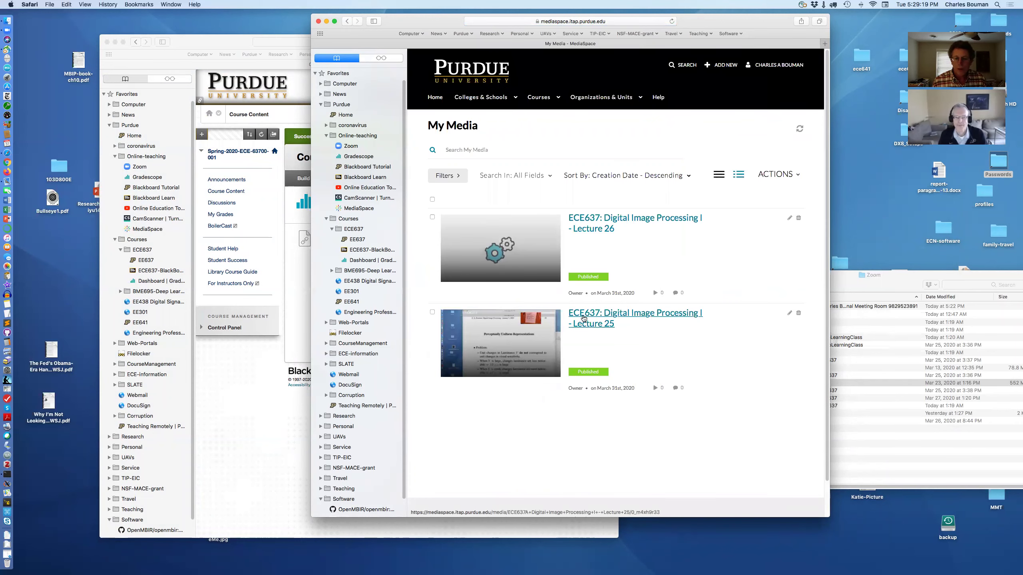
click(583, 318)
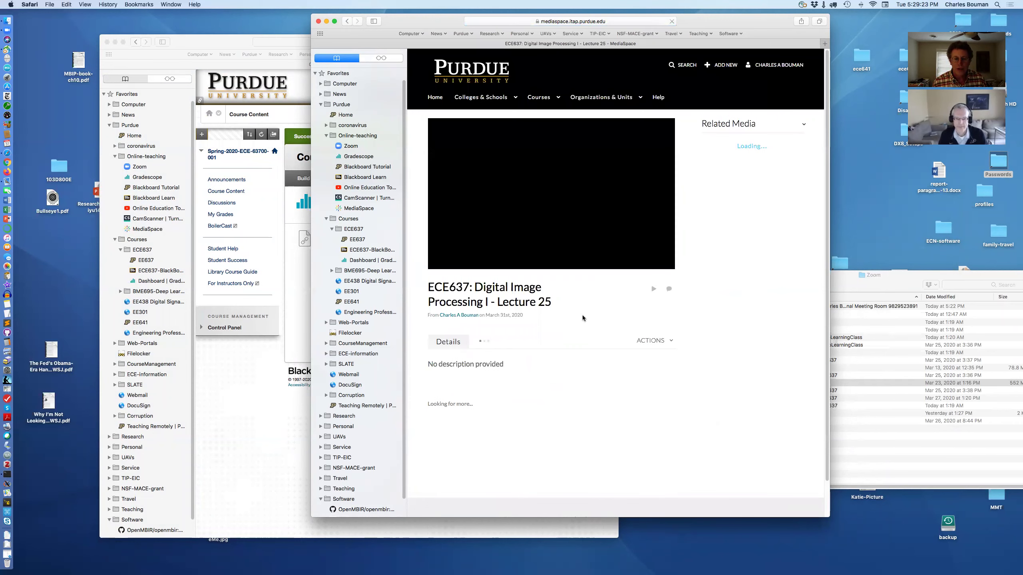
click(502, 342)
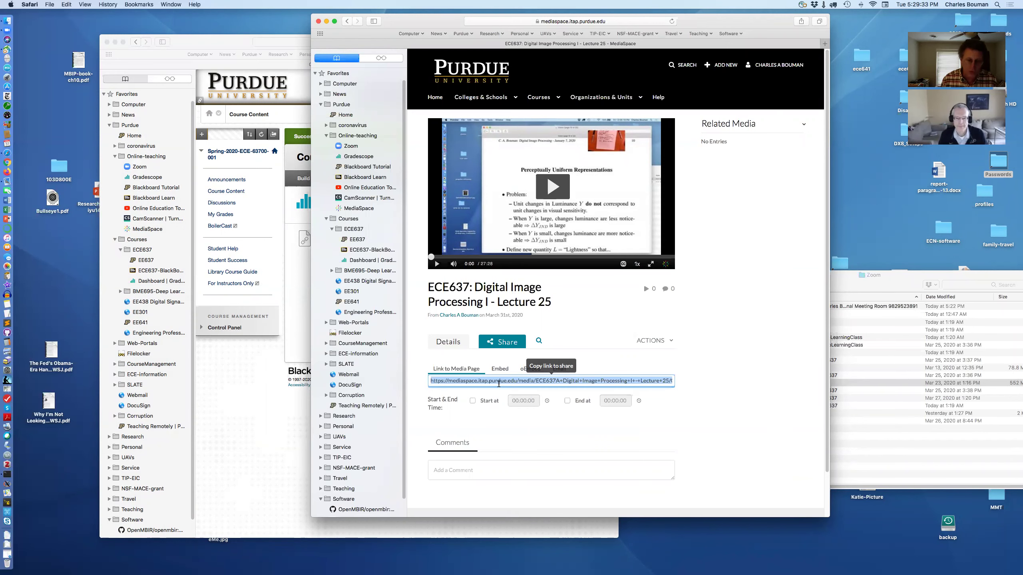
click(270, 396)
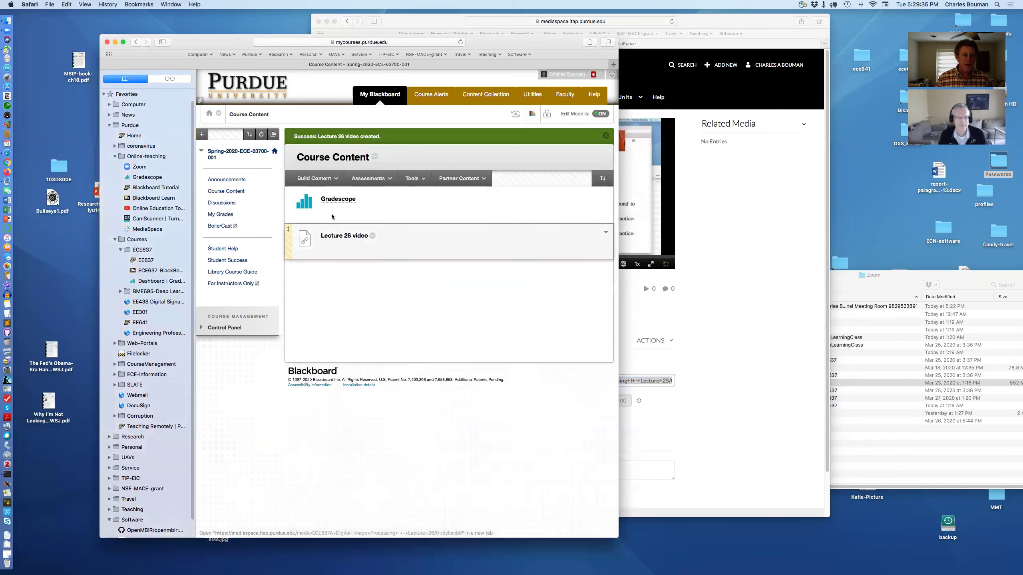
Create a 'Lecture 25 video' web link with the pasted MediaSpace URL and submit it.
click(320, 179)
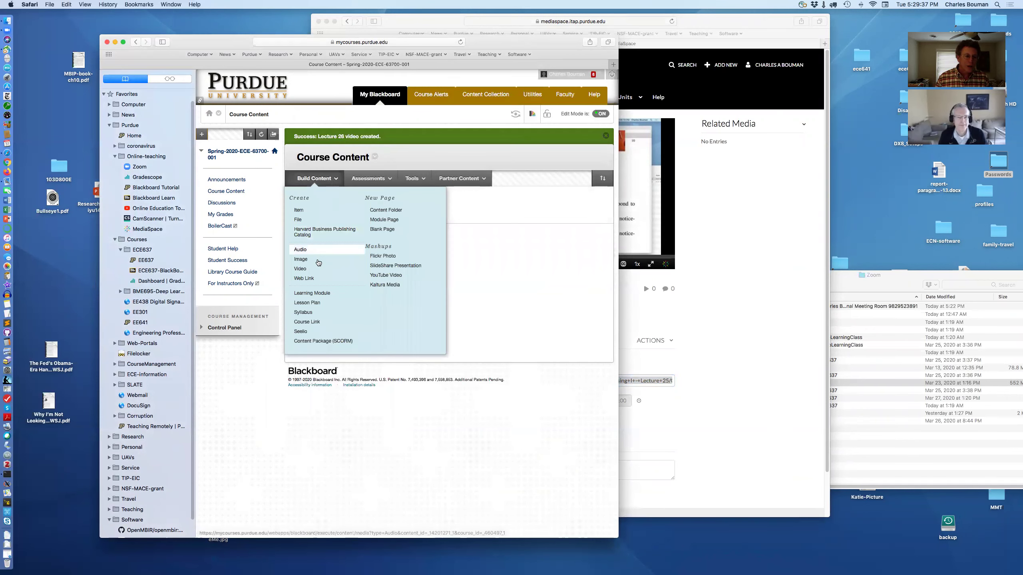
click(313, 279)
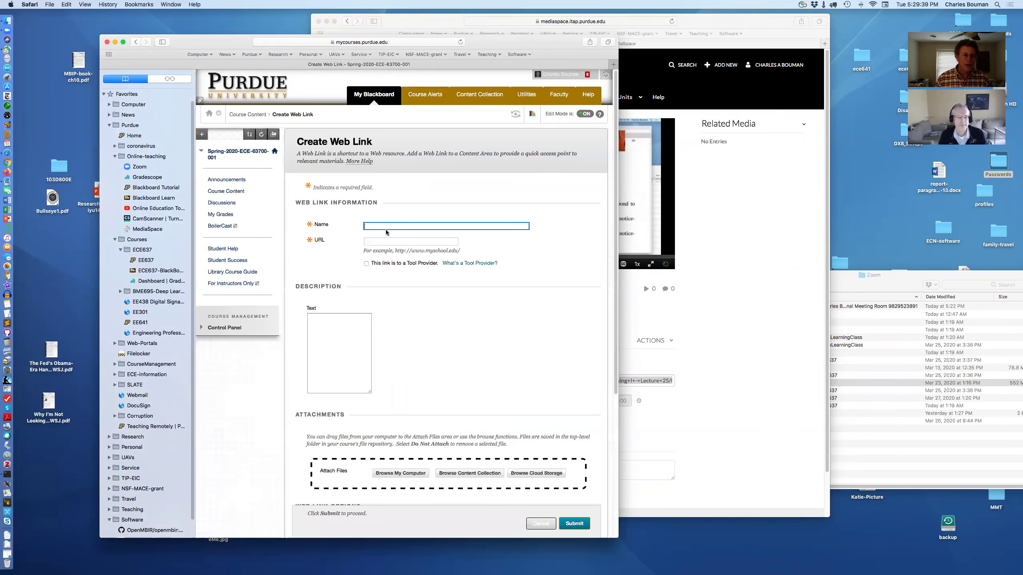
text(Lecture 25 video)
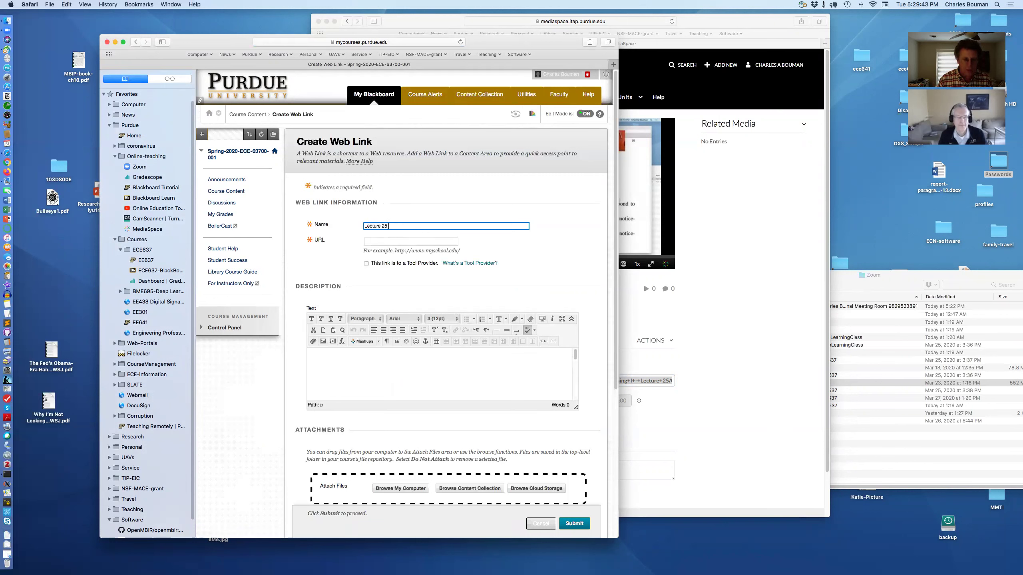
click(391, 238)
key(super+v)
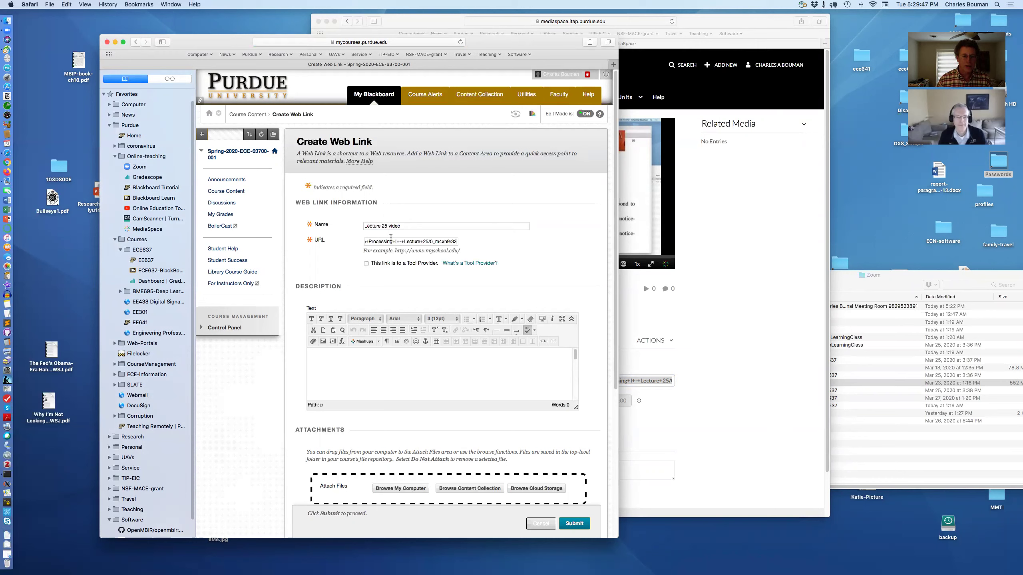
click(574, 524)
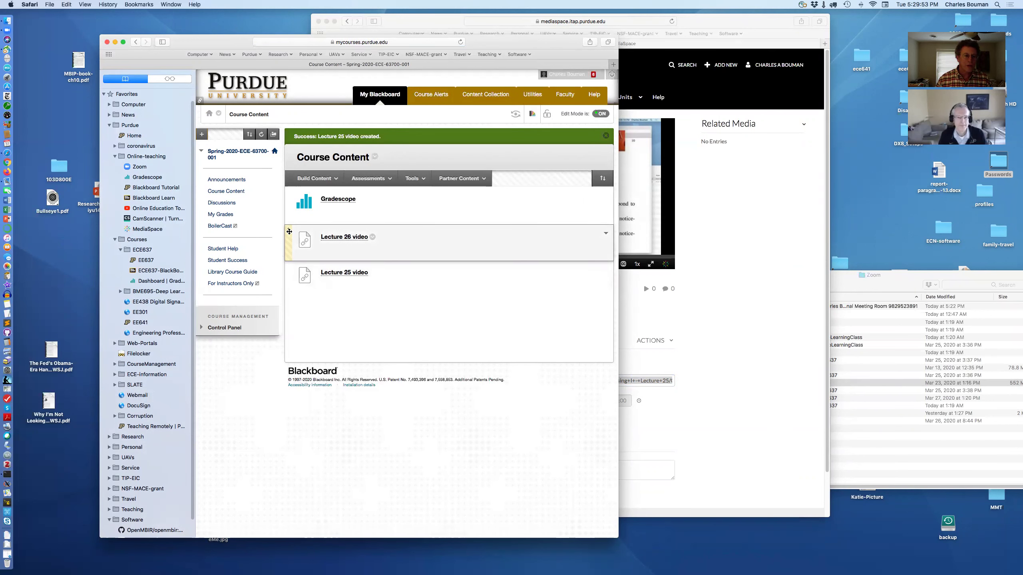
Reorder so Lecture 25 video precedes Lecture 26, then play the Lecture 25 video full screen to verify it.
drag(289, 233, 287, 295)
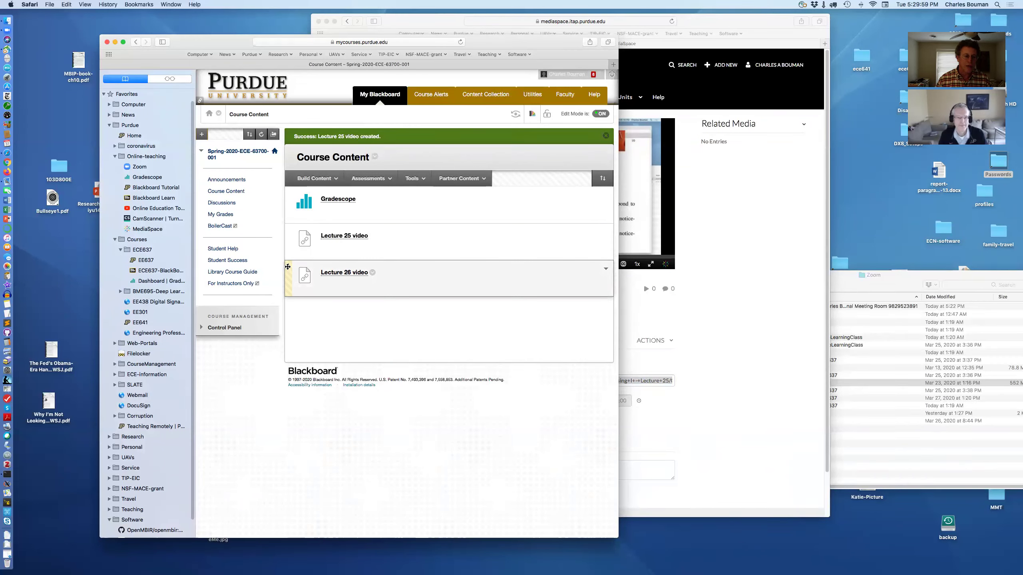
click(337, 237)
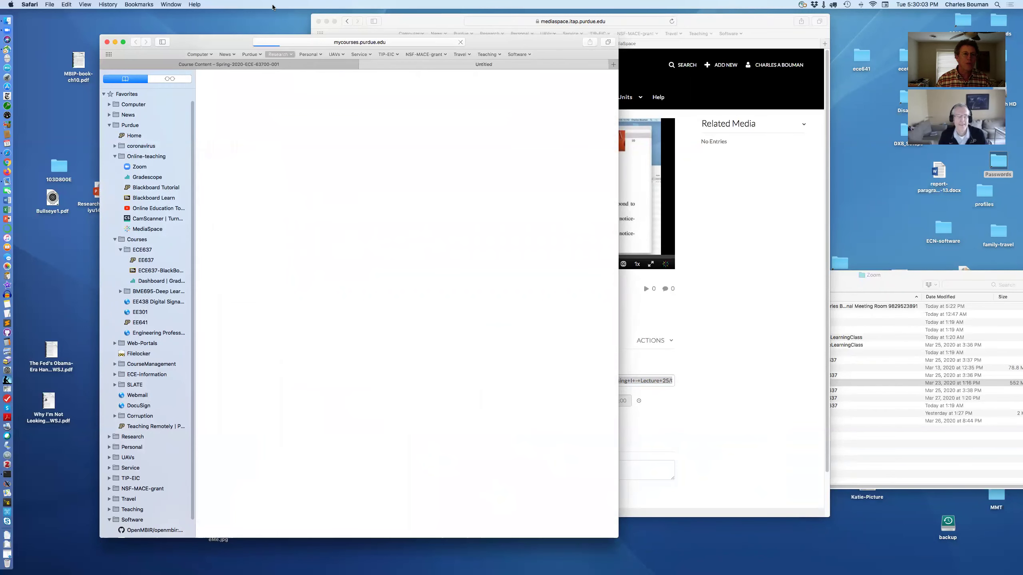
drag(283, 37, 395, 37)
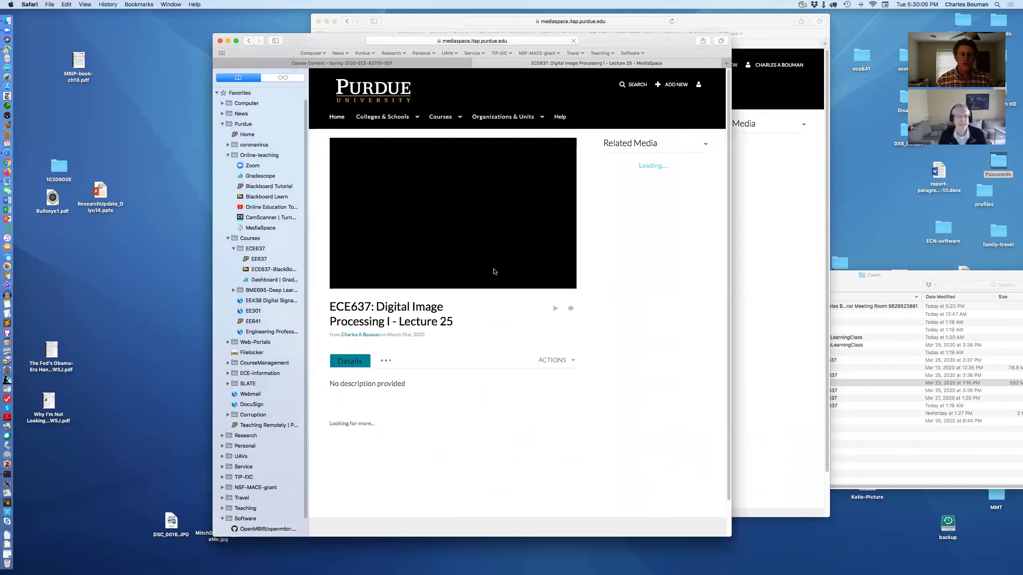
click(460, 213)
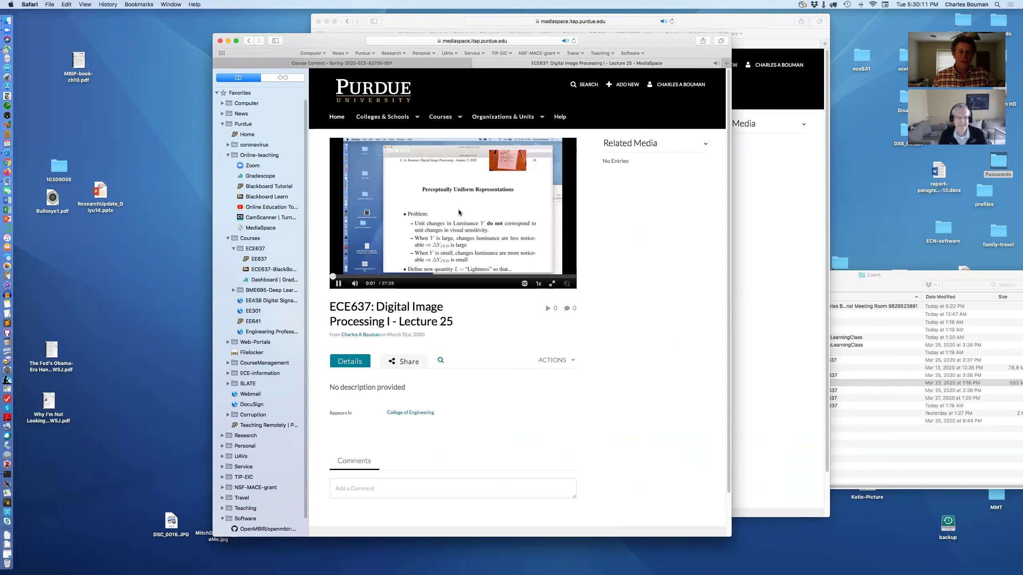
click(552, 283)
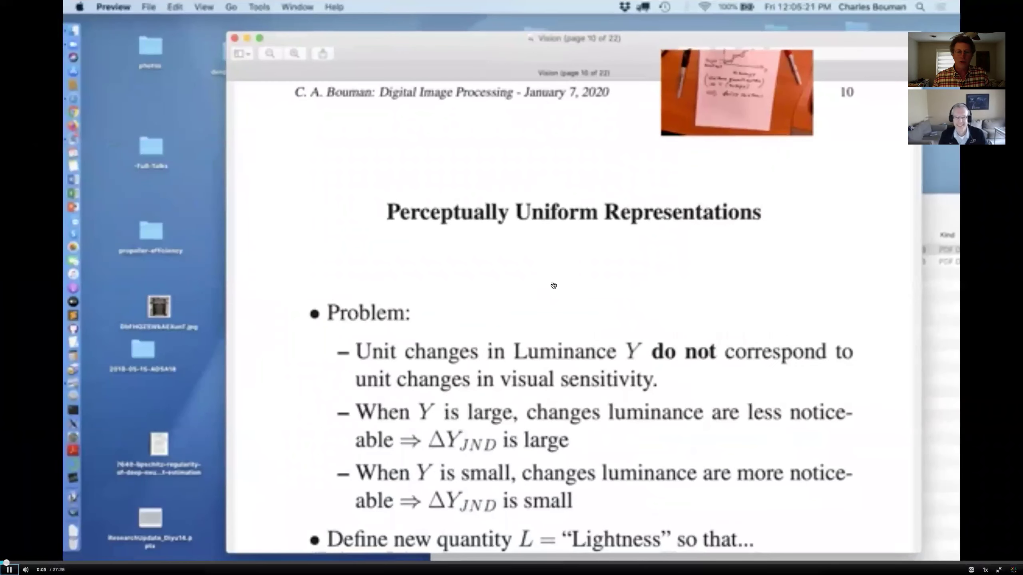
key(Escape)
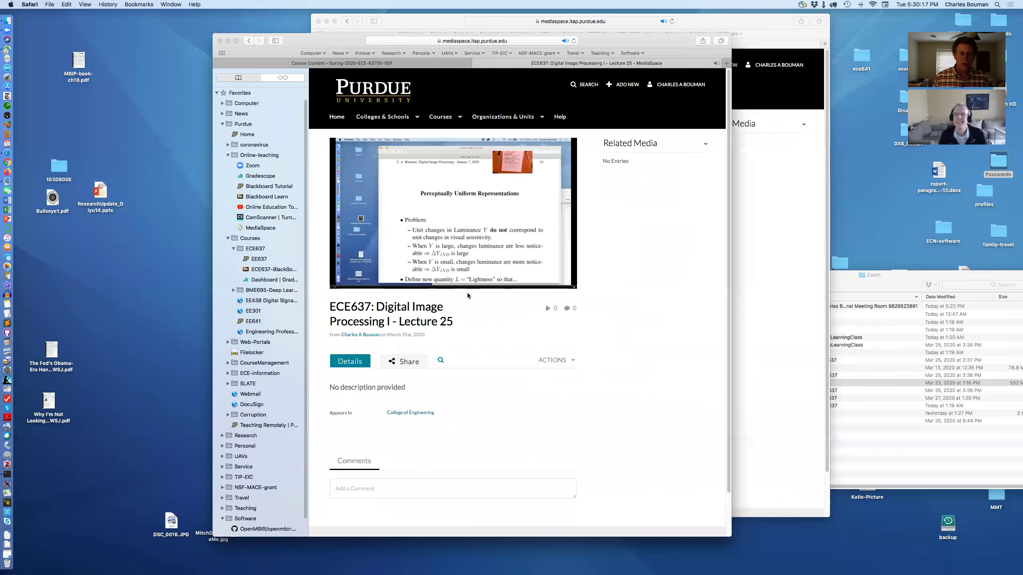
Return to Course Content and open MediaSpace My Media, showing Lectures 25 and 26 Published.
click(249, 40)
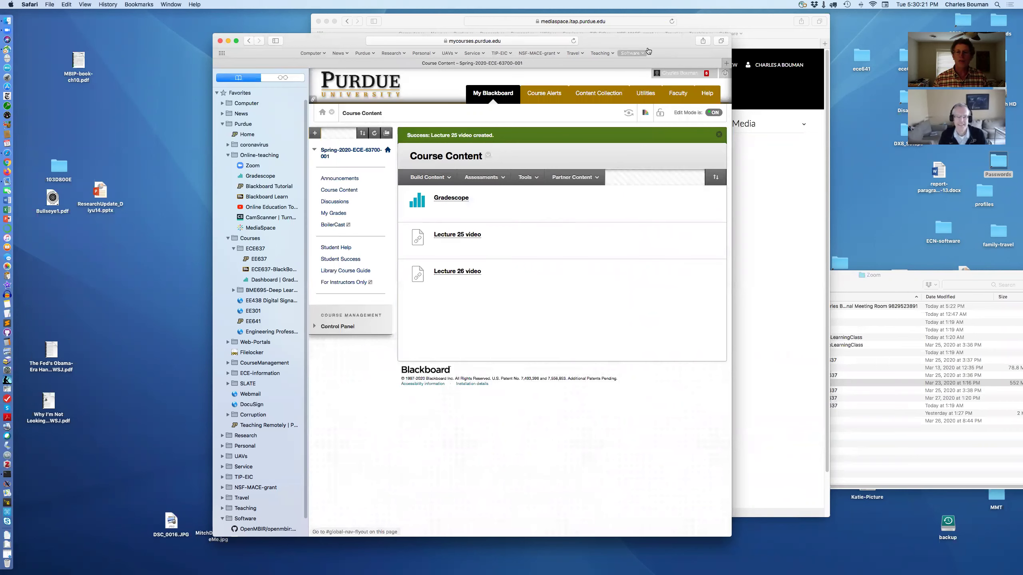
drag(648, 51, 541, 49)
click(667, 290)
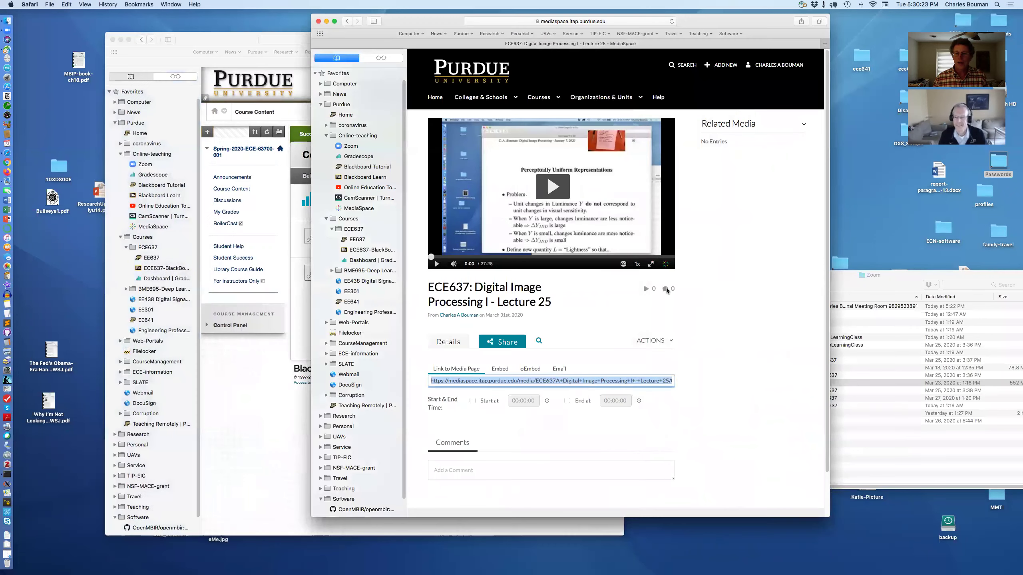
click(748, 273)
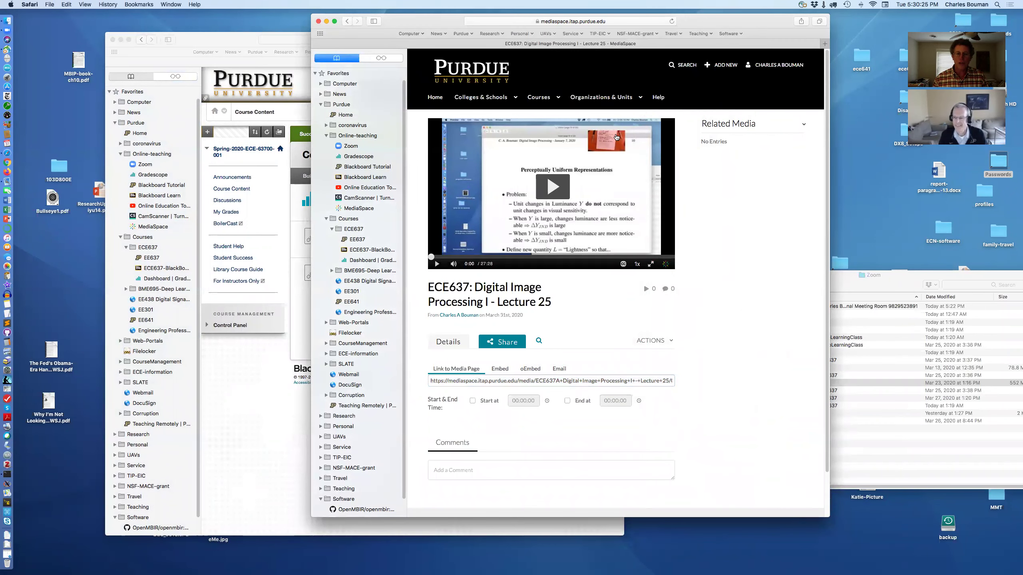
click(763, 65)
click(763, 84)
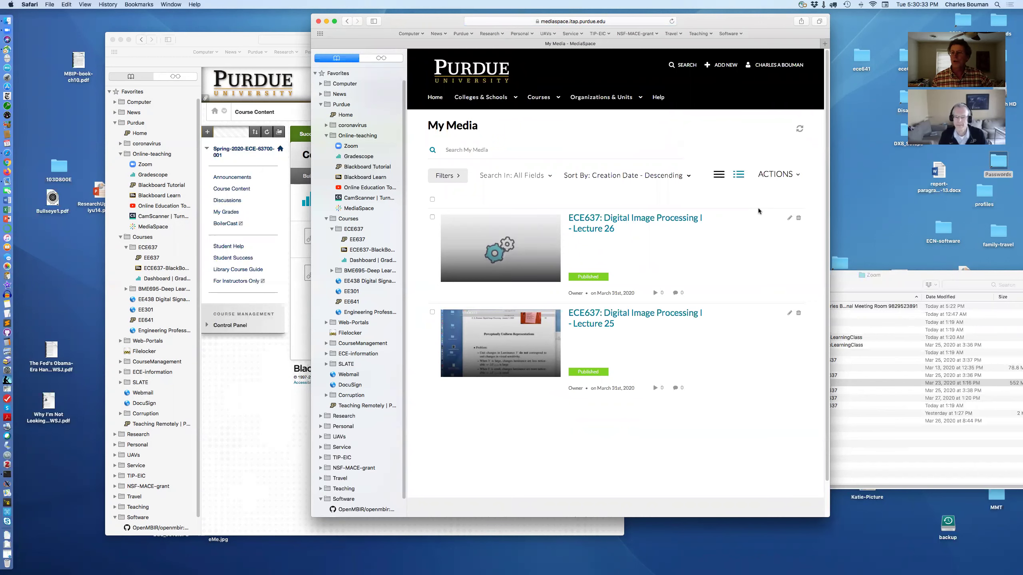
drag(743, 25, 703, 49)
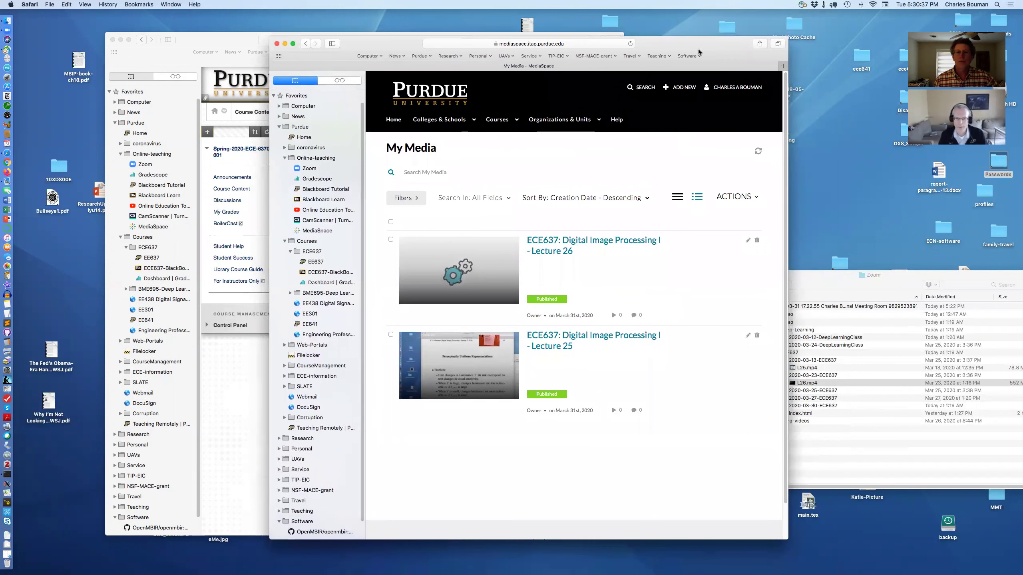